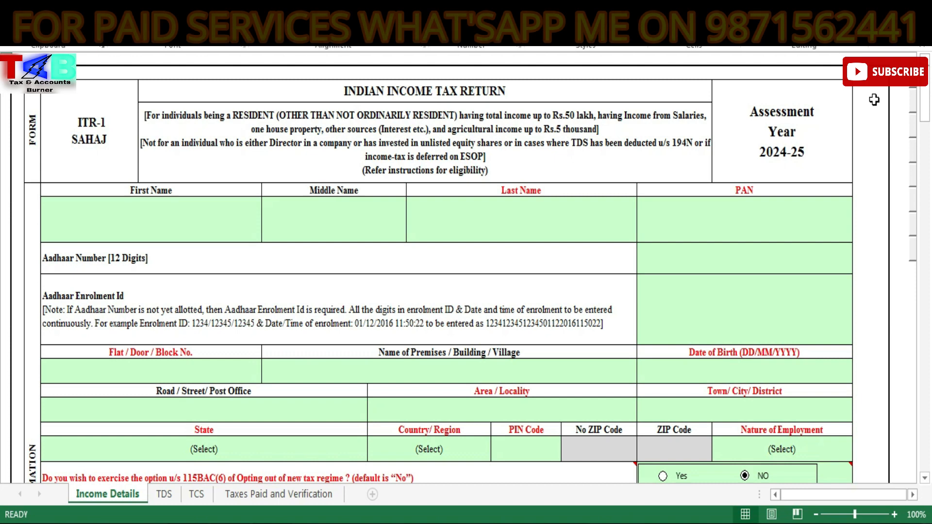
Go through the first, middle and last name, PAN, Aadhaar number and Aadhaar enrolment ID fields of the ITR-1 form
left_click(198, 226)
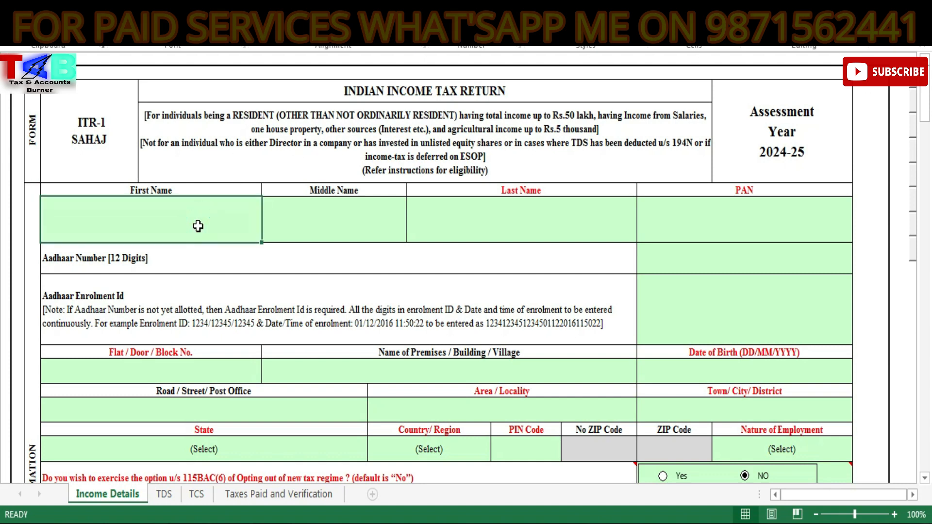
left_click(301, 225)
left_click(441, 231)
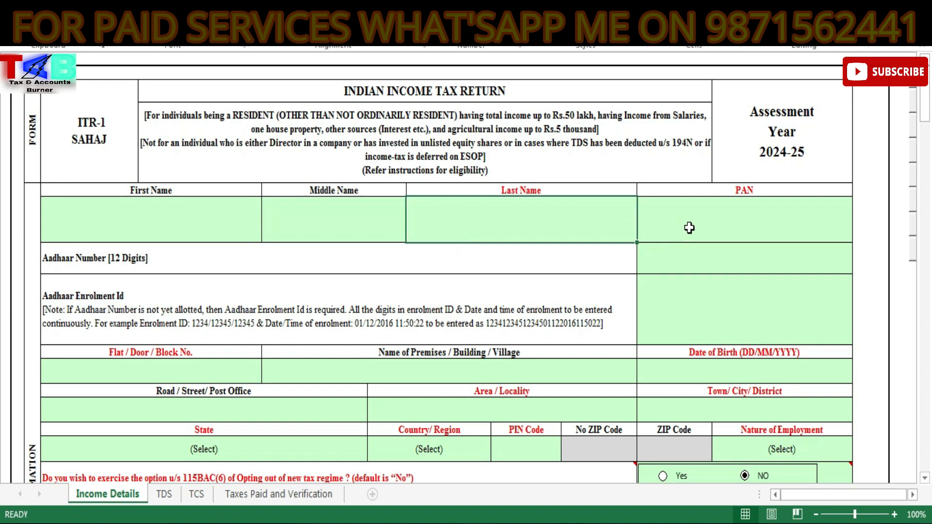
left_click(689, 227)
left_click(773, 266)
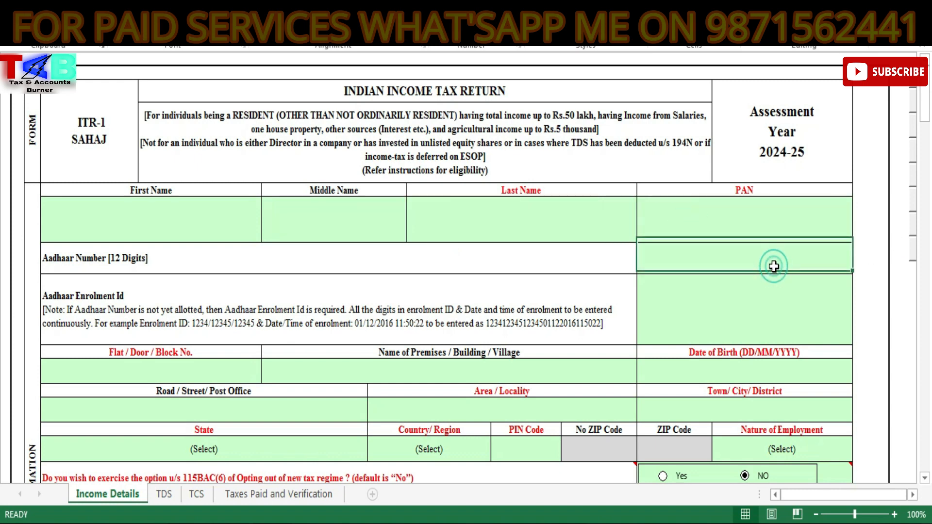
left_click(759, 307)
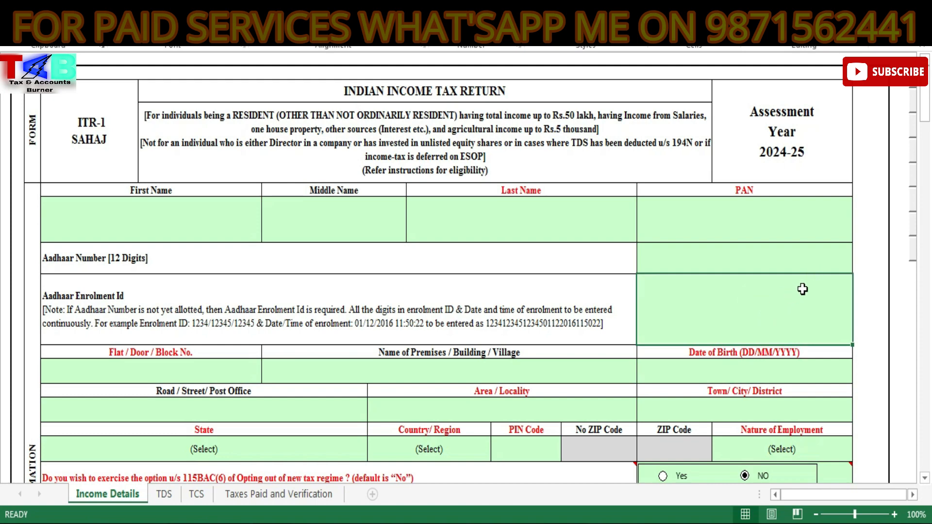
Go through the address, date of birth, town, state and PIN code fields in the general information part
left_click_drag(925, 126, 2, 139)
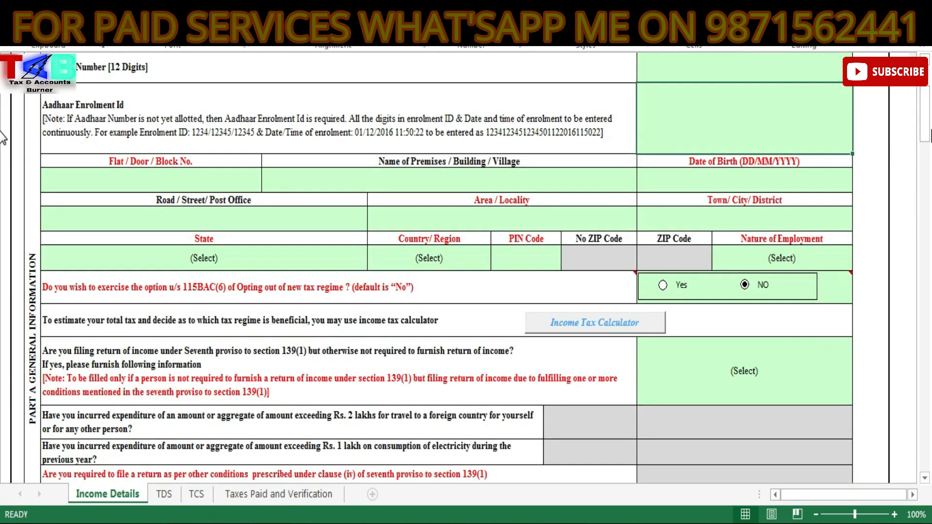
left_click(218, 177)
left_click(361, 186)
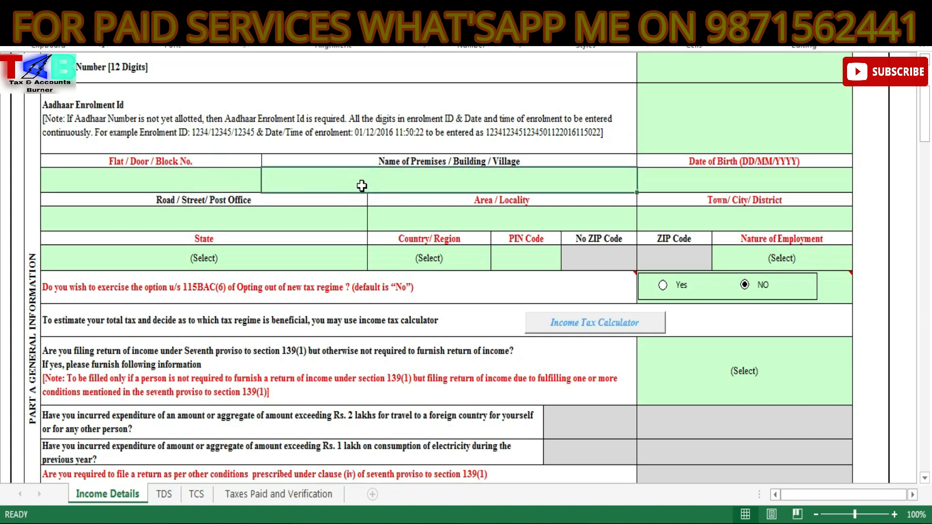
left_click(693, 176)
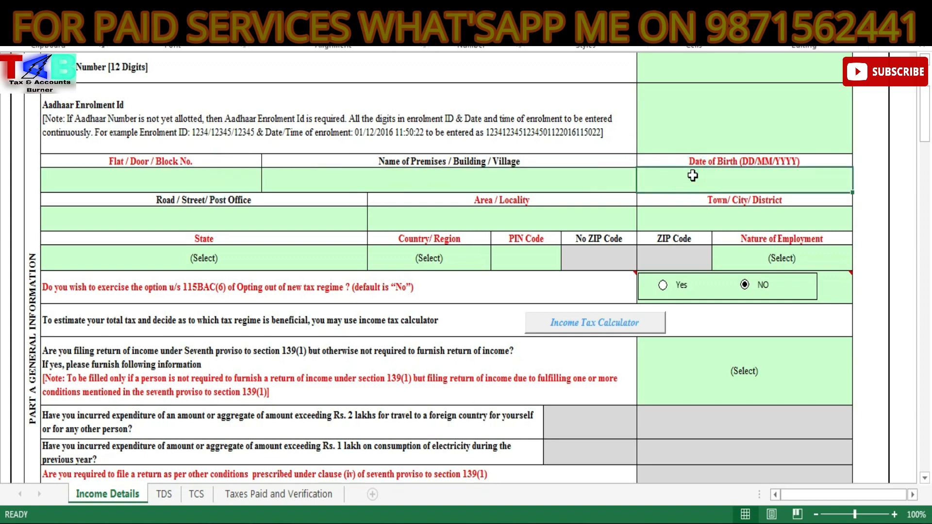
left_click(283, 222)
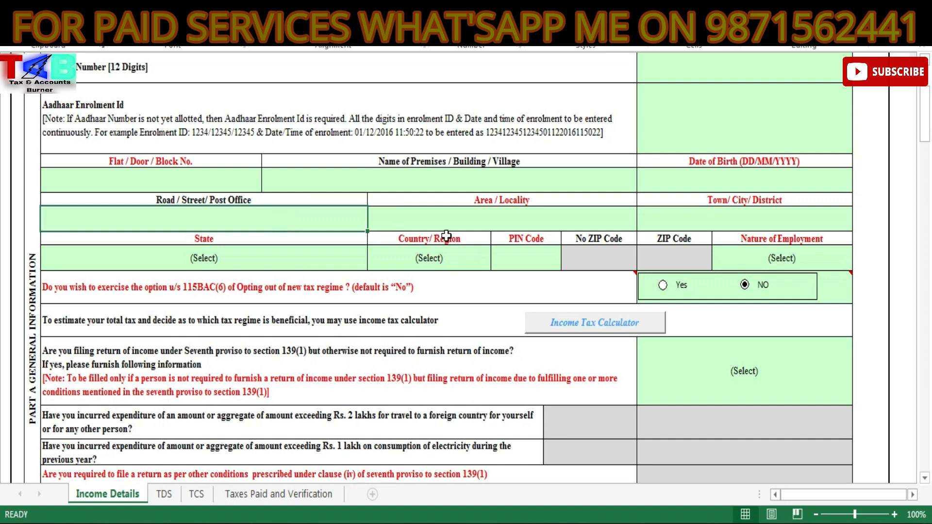
left_click(468, 221)
left_click(666, 226)
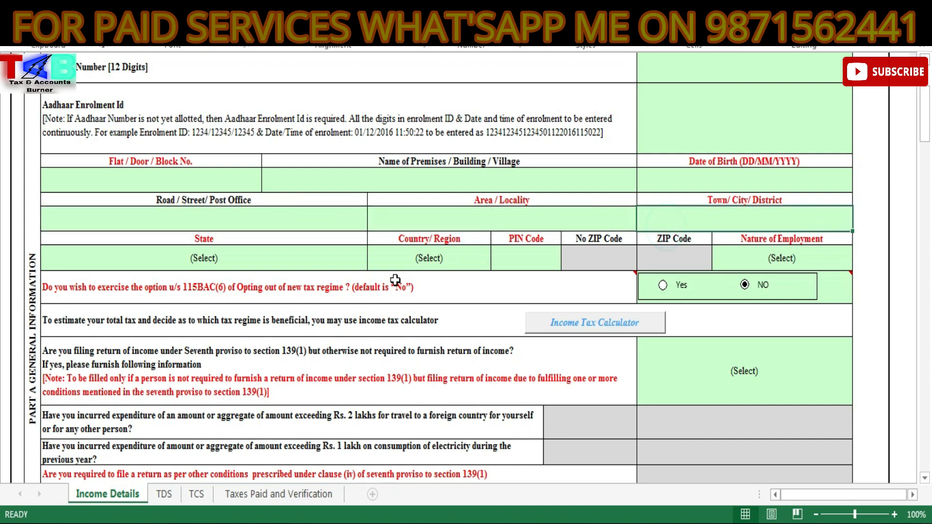
left_click(316, 266)
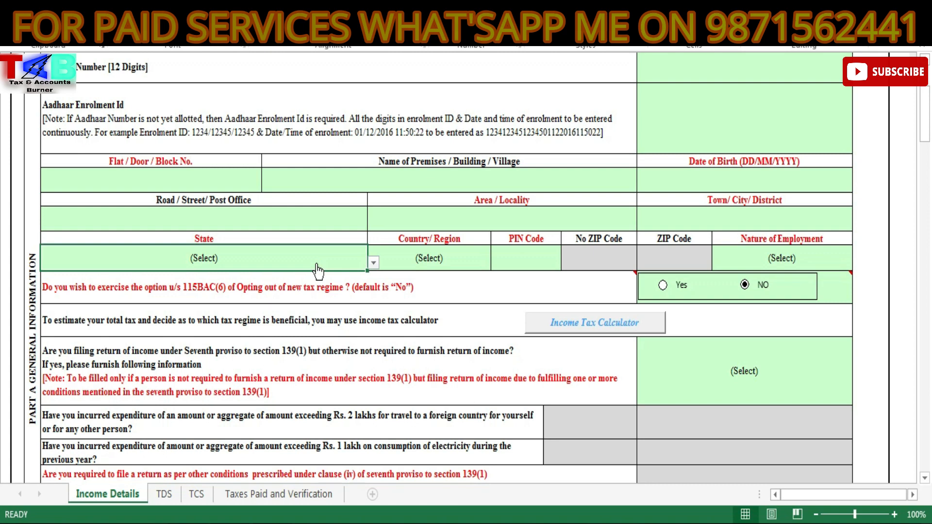
left_click(514, 257)
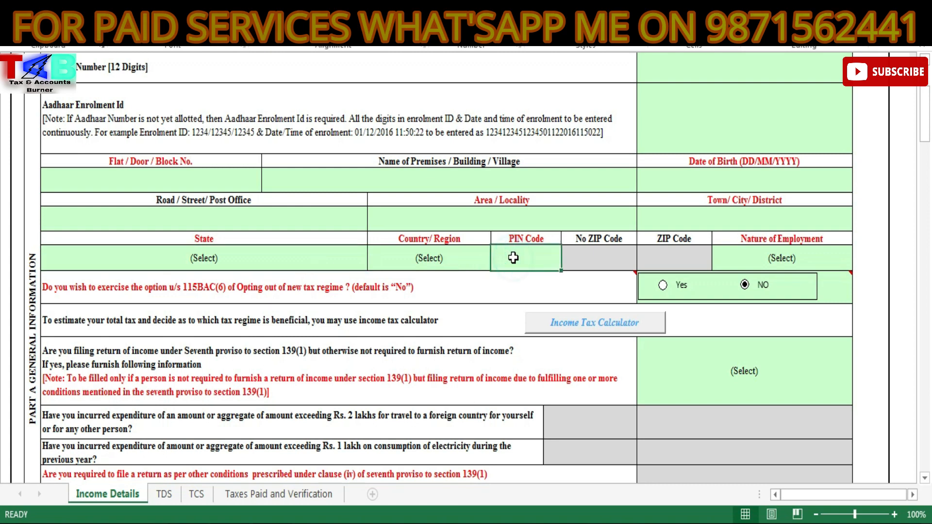
Examine the available Nature of Employment options through to the end of the list, leaving the field unselected
left_click(778, 258)
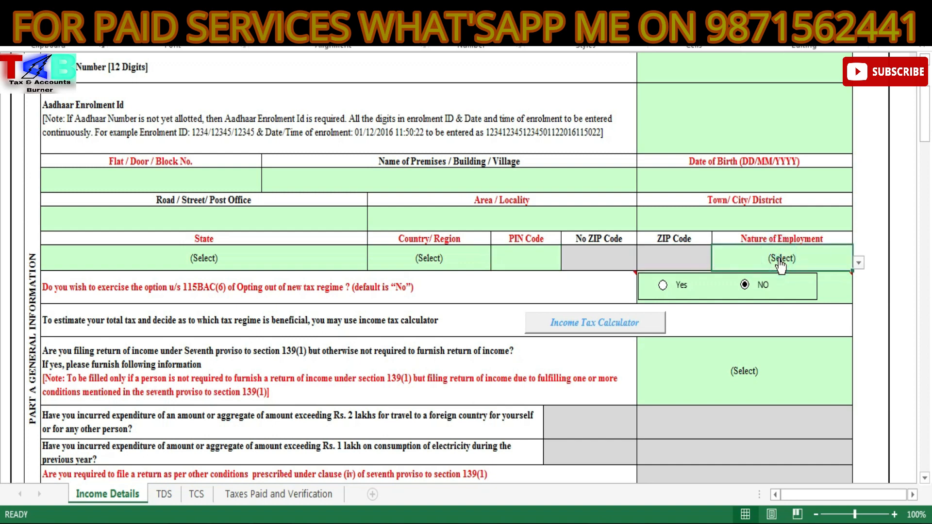
left_click(858, 264)
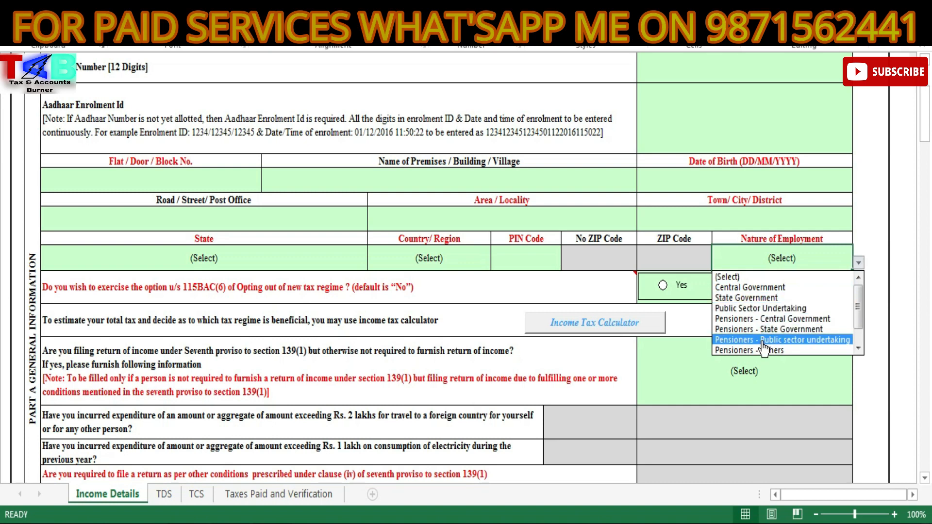
left_click(858, 330)
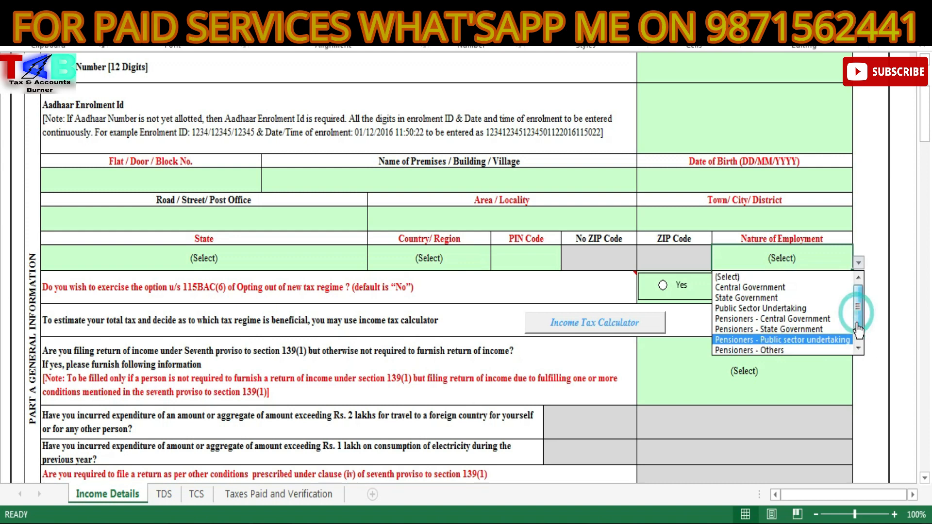
left_click_drag(858, 330, 858, 343)
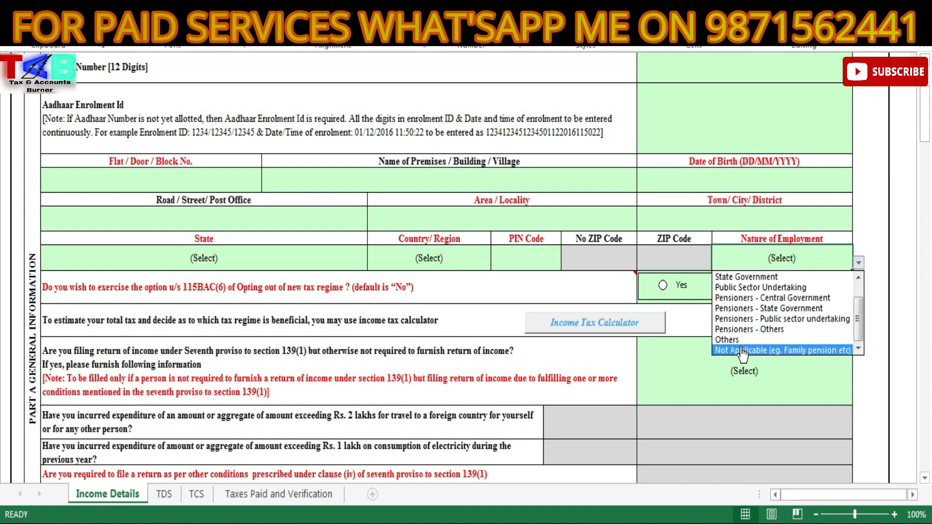
left_click(863, 219)
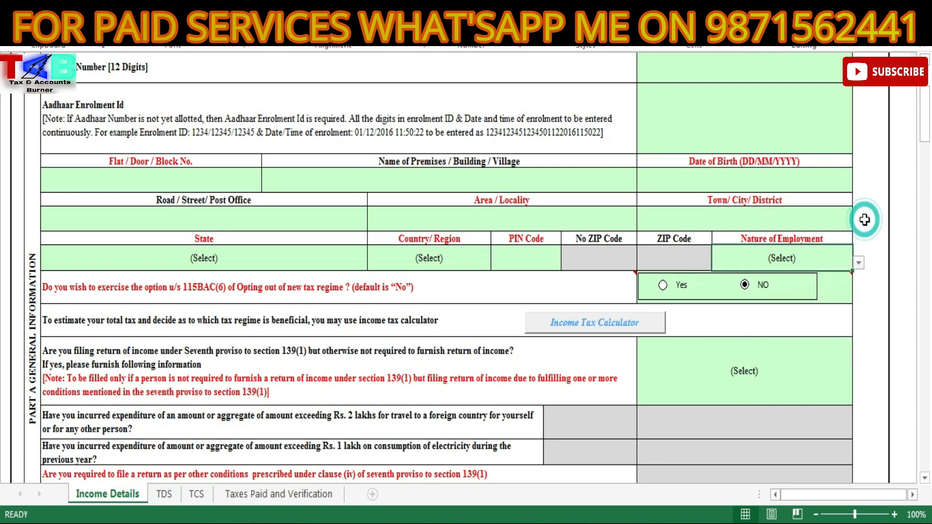
Answer Yes to exercising the option u/s 115BAC(6) of opting out of the new tax regime
left_click_drag(926, 128, 928, 132)
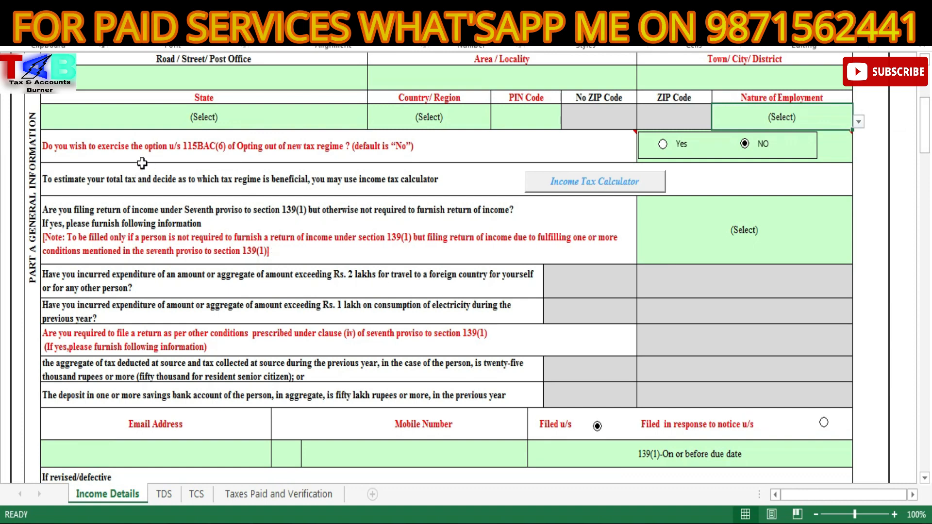
mouse_move(143, 161)
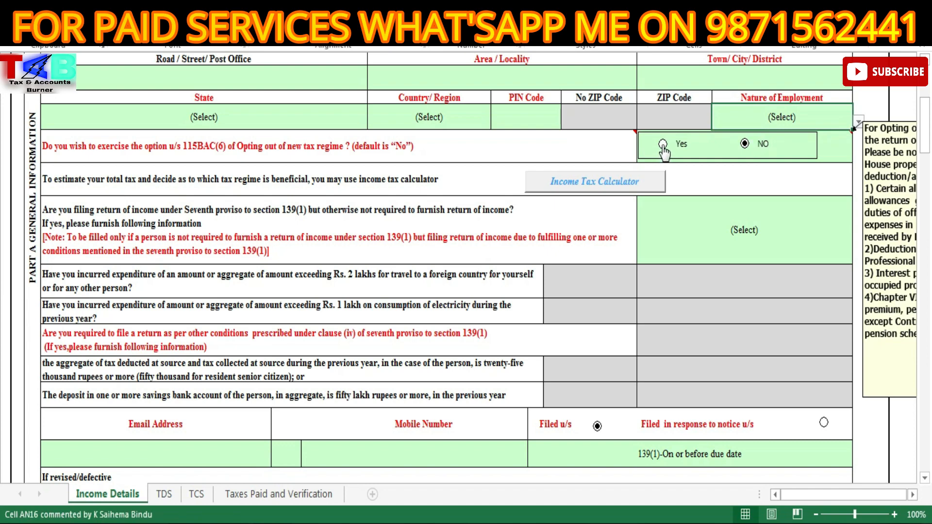
left_click(663, 144)
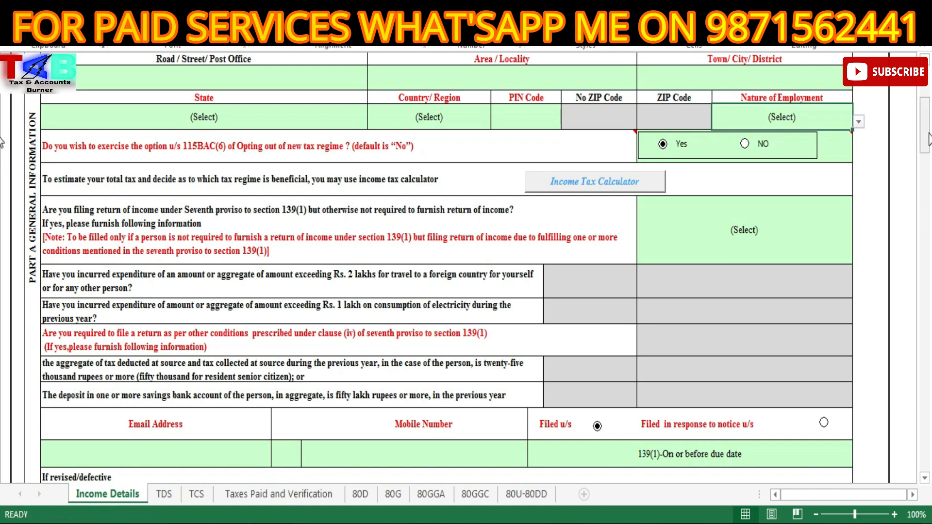
Dismiss the Windows performance message by keeping the current color scheme and not showing the message again
left_click_drag(929, 132, 929, 144)
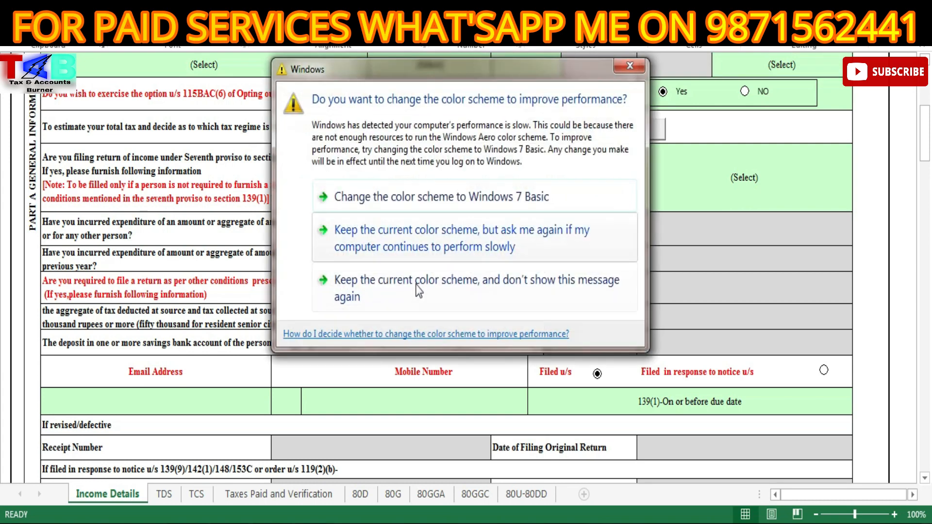
left_click(416, 290)
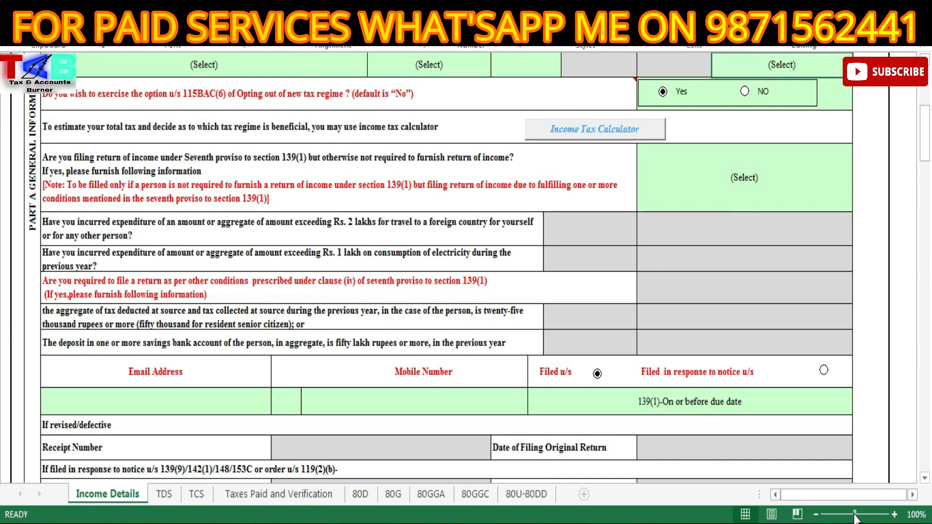
left_click_drag(854, 514, 854, 514)
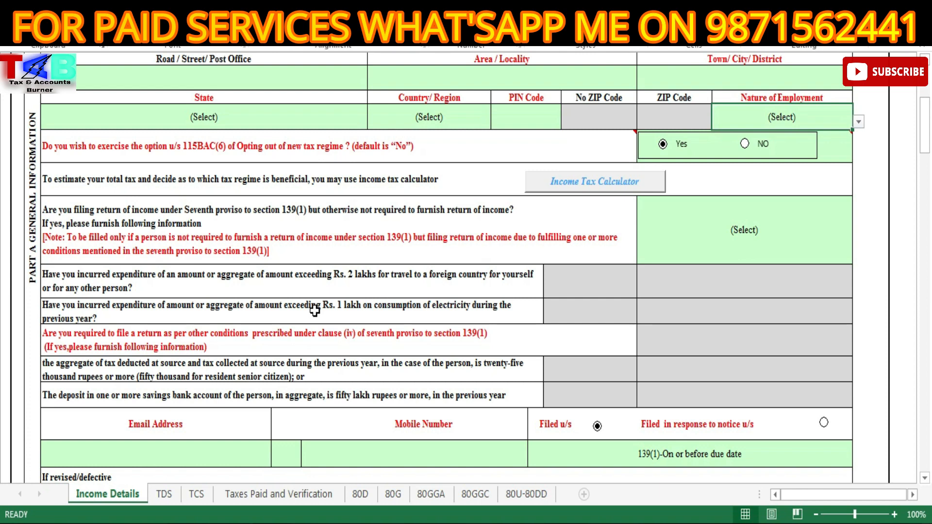
Examine the answer choices for filing under the seventh proviso to section 139(1), leaving the question unanswered
left_click(721, 247)
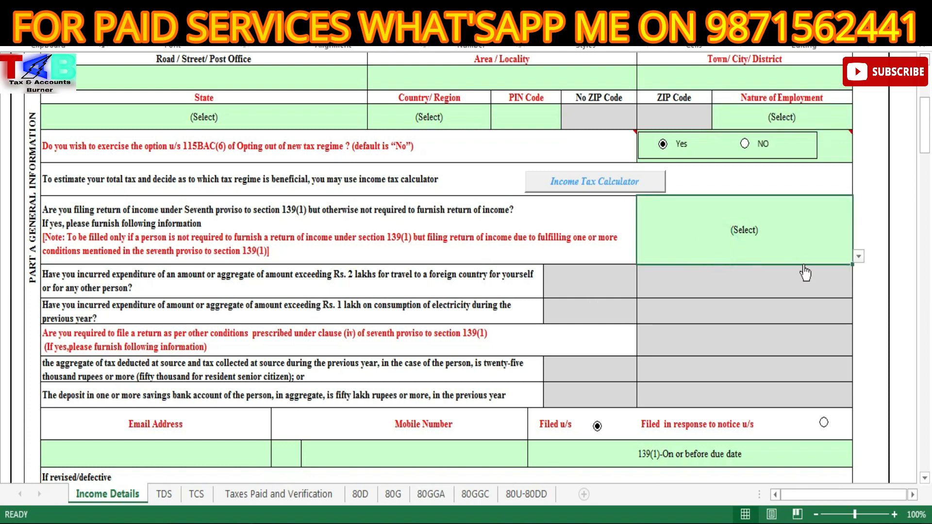
left_click(858, 256)
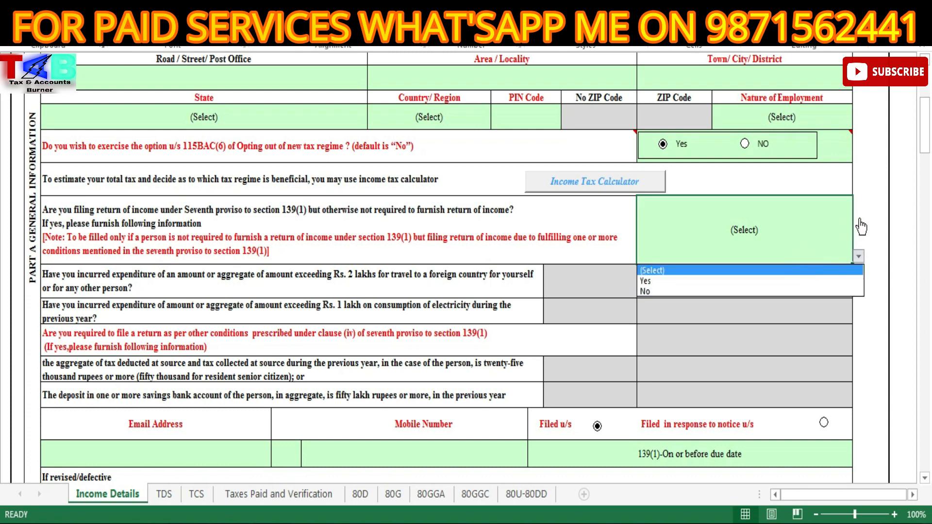
key("Escape")
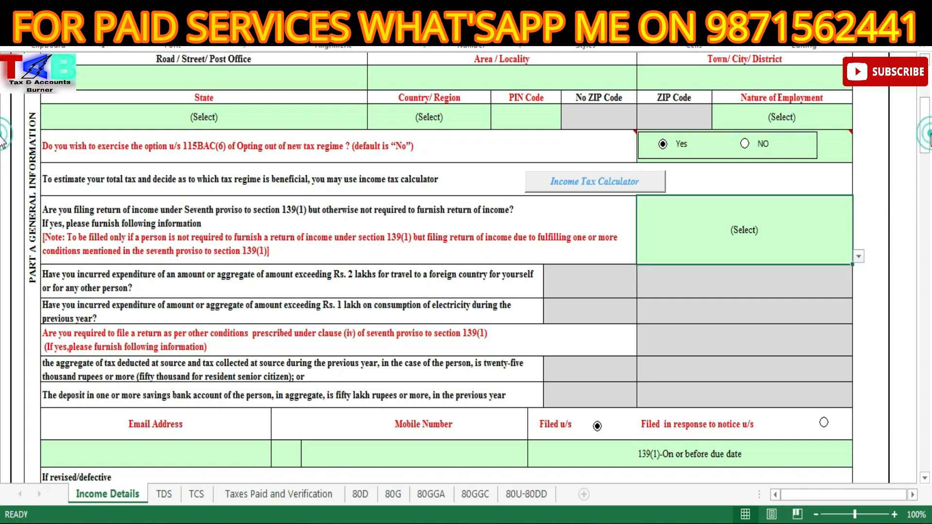
Check the email address and mobile number fields, and mark the return as filed in response to notice u/s
left_click_drag(926, 155, 927, 192)
left_click(195, 150)
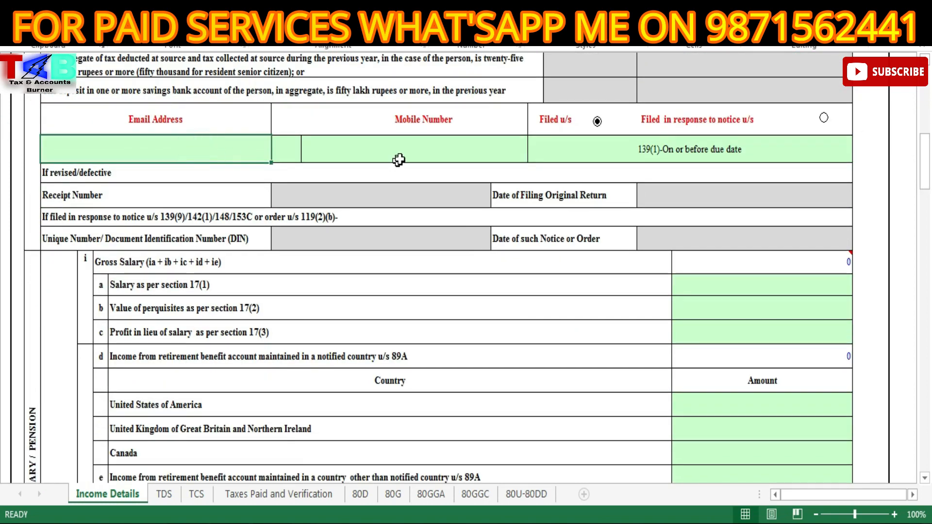
left_click(408, 146)
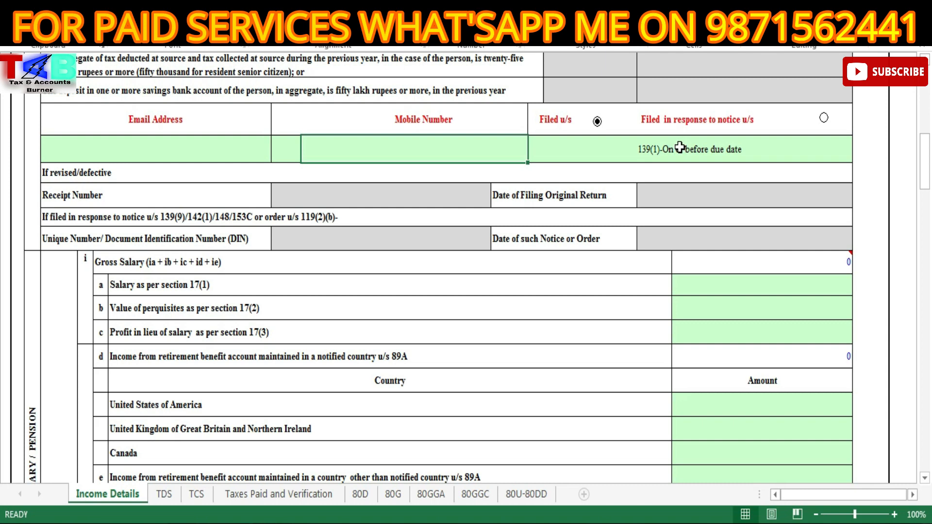
left_click(823, 117)
Go through the gross salary fields for salary 17(1), perquisites 17(2) and profit in lieu of salary 17(3)
left_click_drag(925, 165, 928, 179)
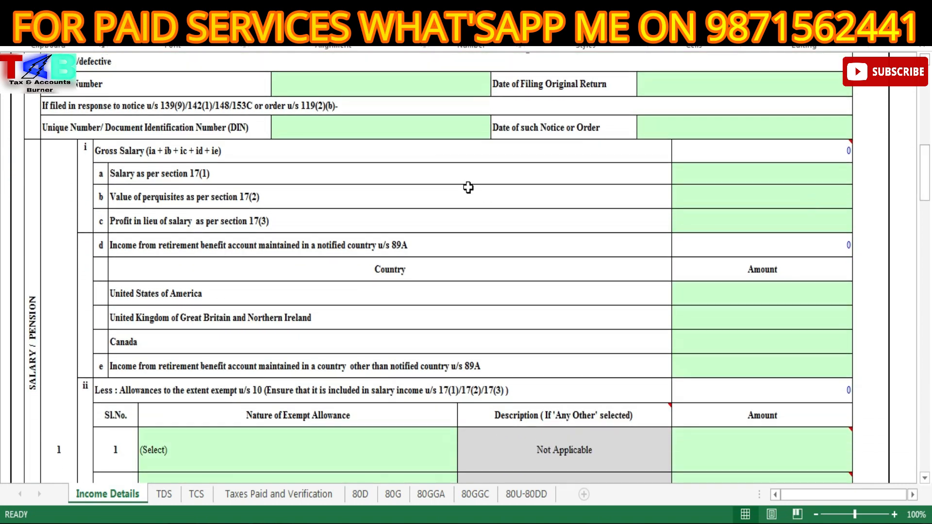
left_click(789, 179)
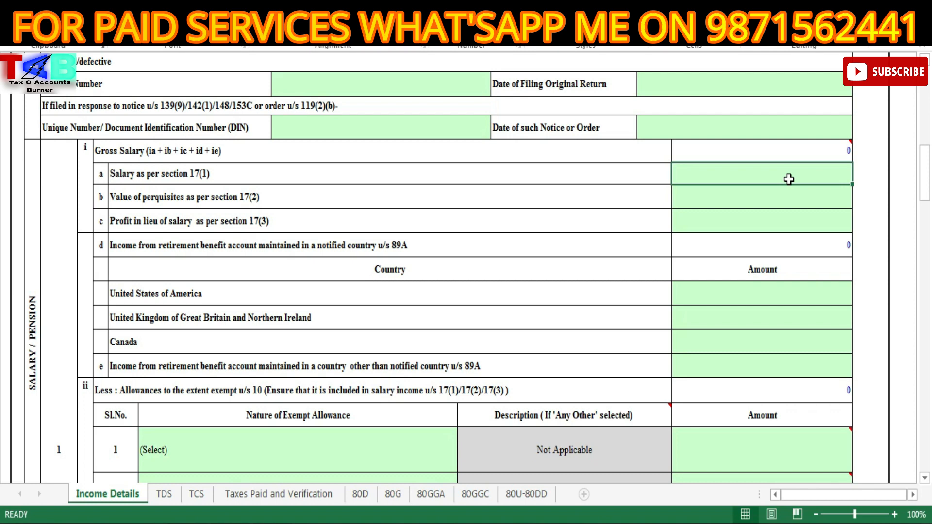
left_click(740, 197)
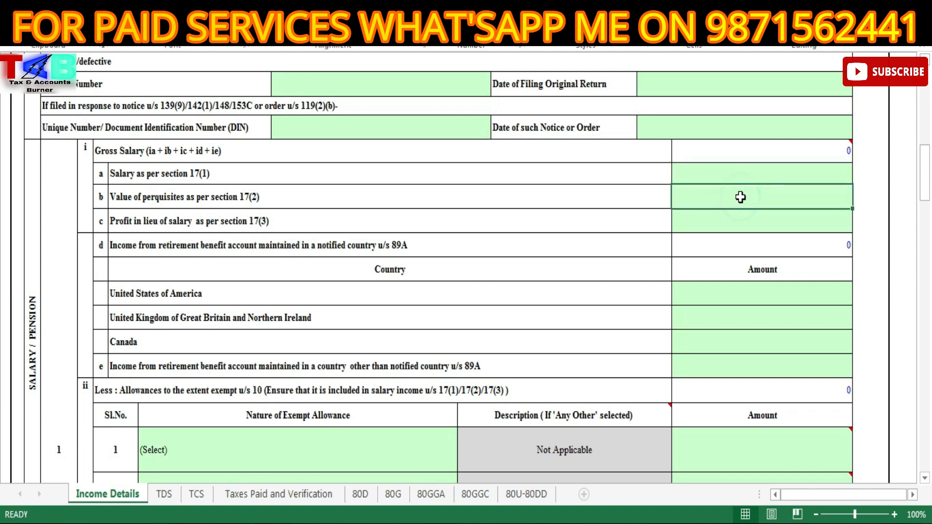
left_click(734, 223)
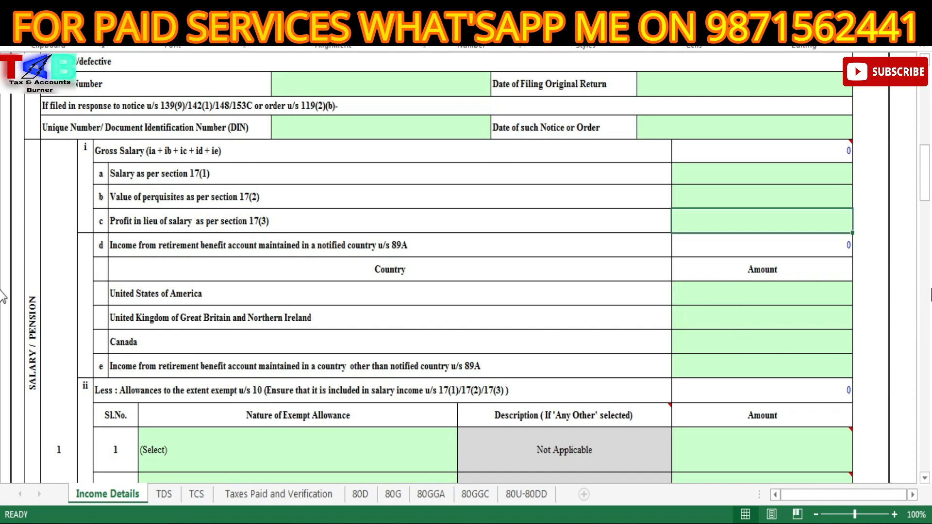
Examine the exempt allowance options under section 10 in the first Nature of Exempt Allowance row, leaving it unselected
left_click_drag(924, 193, 926, 213)
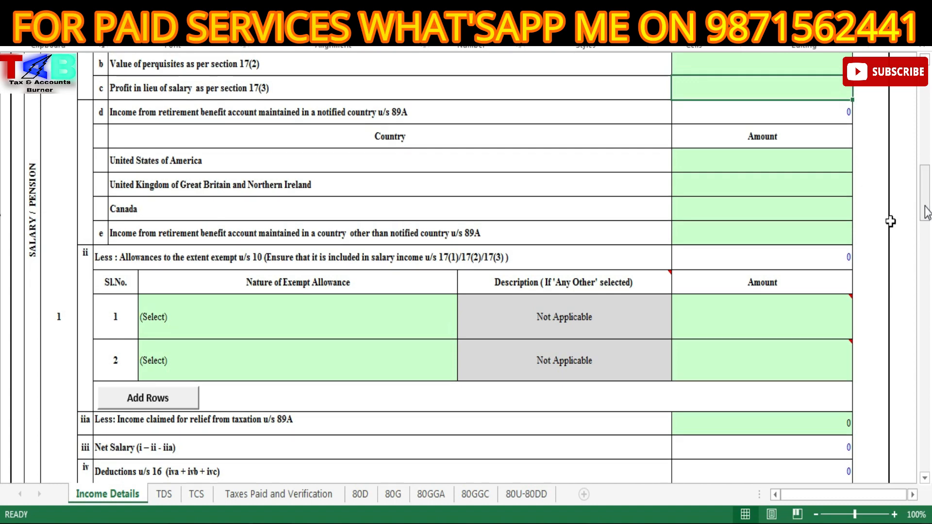
left_click(298, 320)
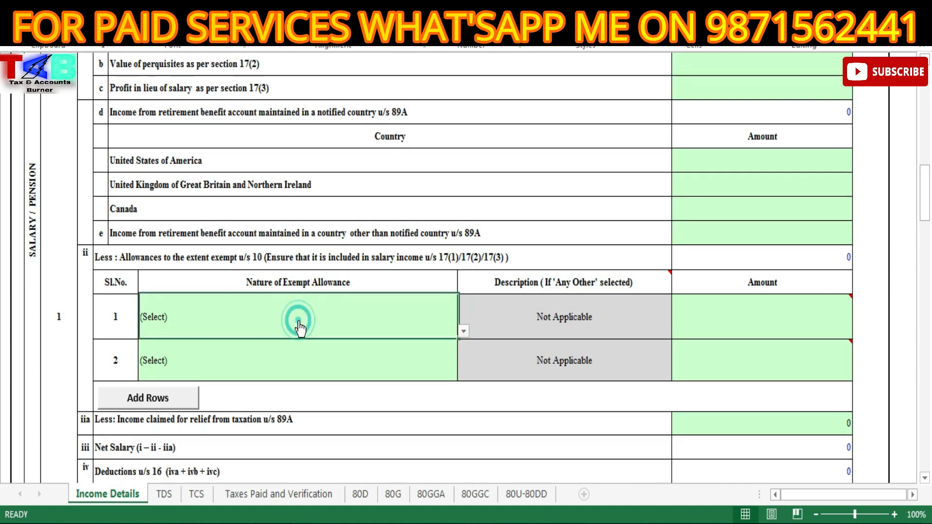
left_click(464, 333)
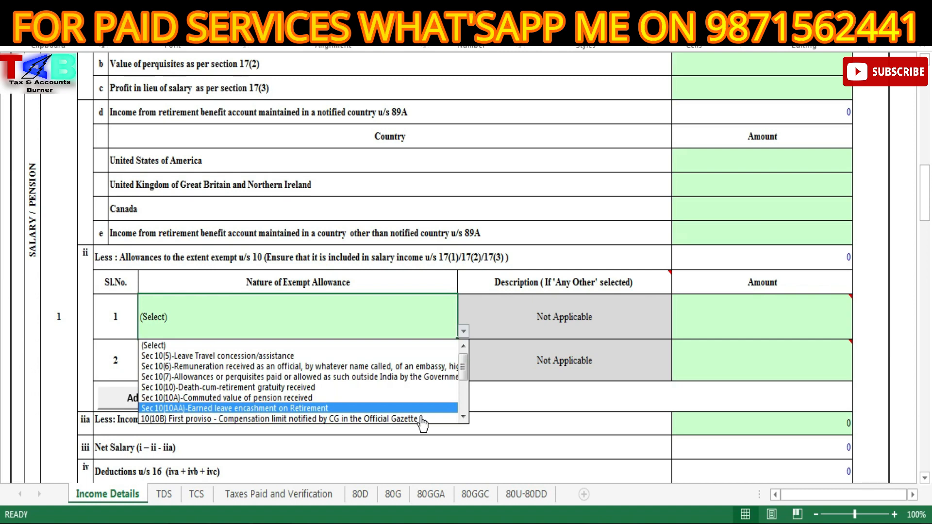
left_click(464, 419)
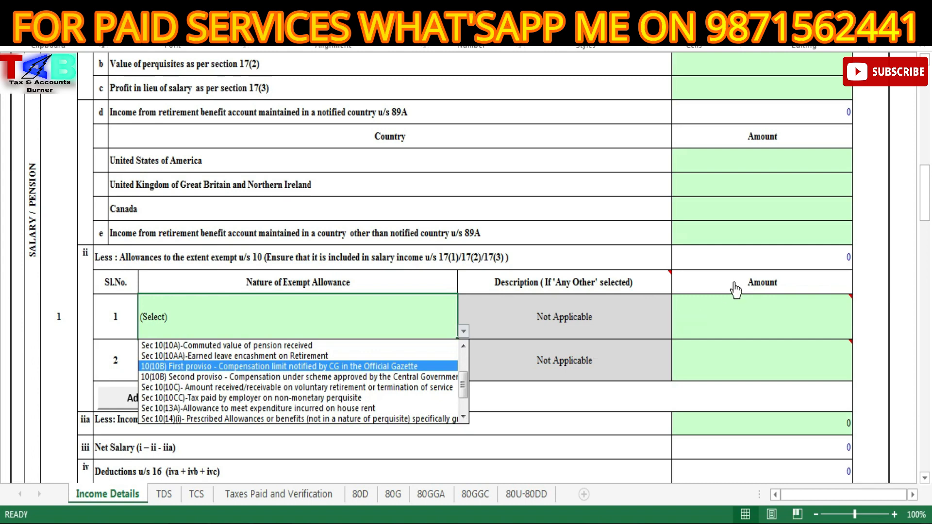
key("Escape")
Go through the section 16 deduction fields, including professional tax u/s 16(iii) and standard deduction u/s 16(ia)
left_click(930, 203)
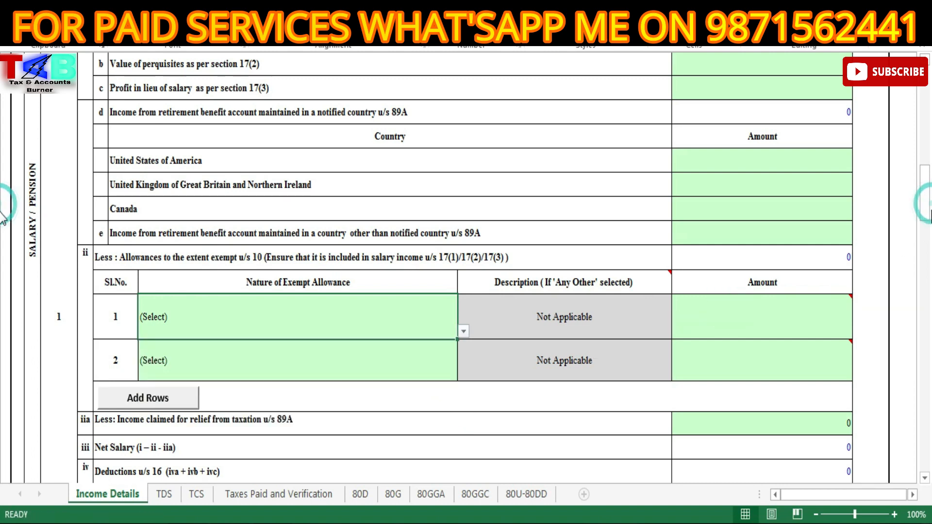
left_click(930, 194)
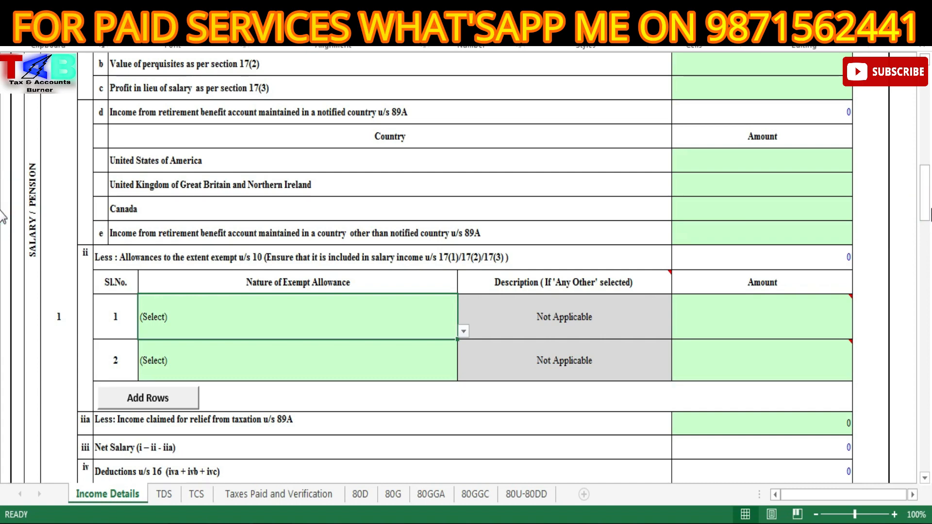
left_click_drag(927, 196, 927, 224)
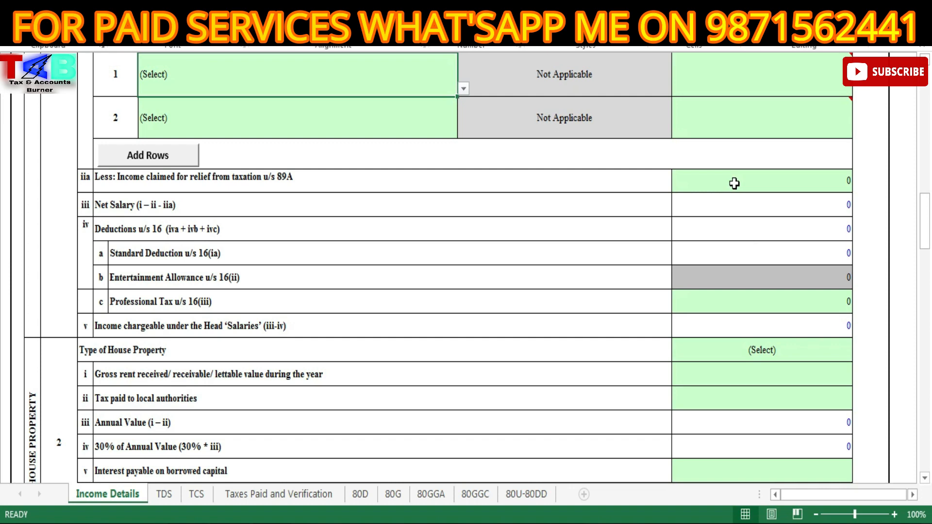
left_click(761, 310)
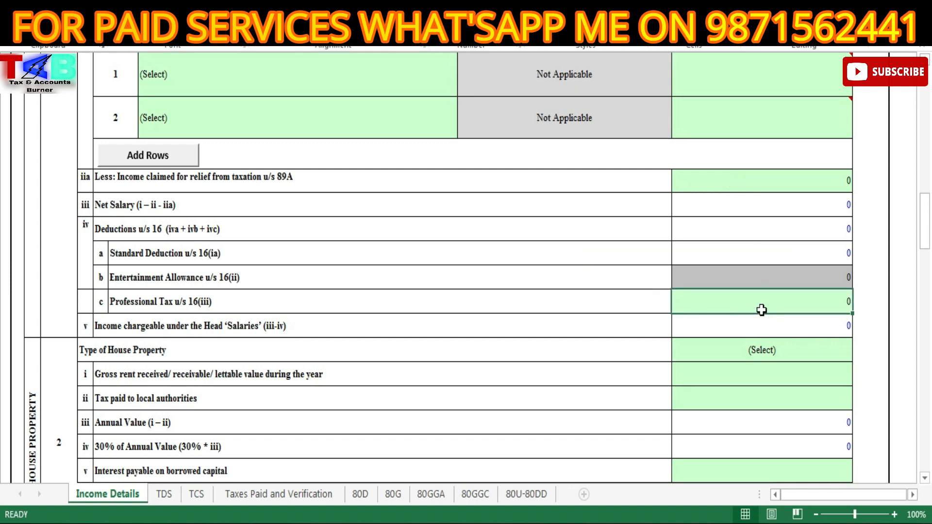
left_click_drag(925, 224, 927, 235)
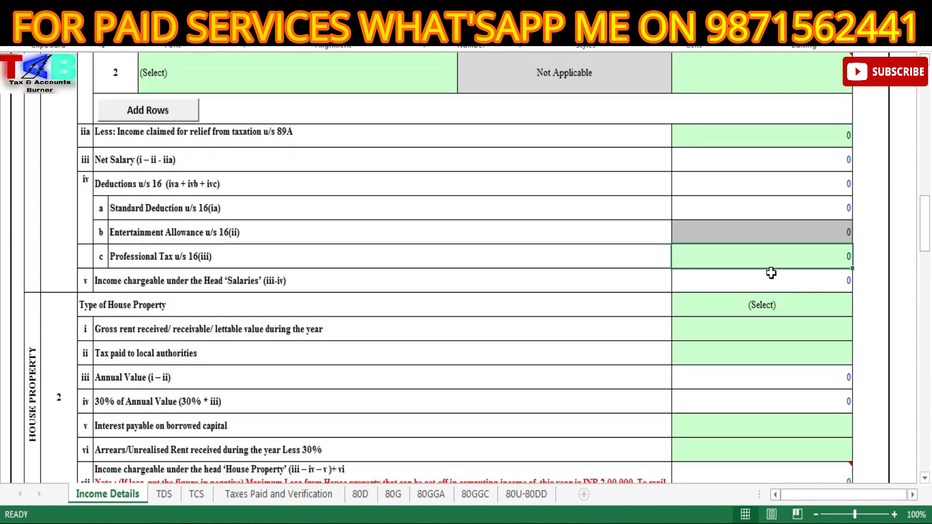
left_click(769, 186)
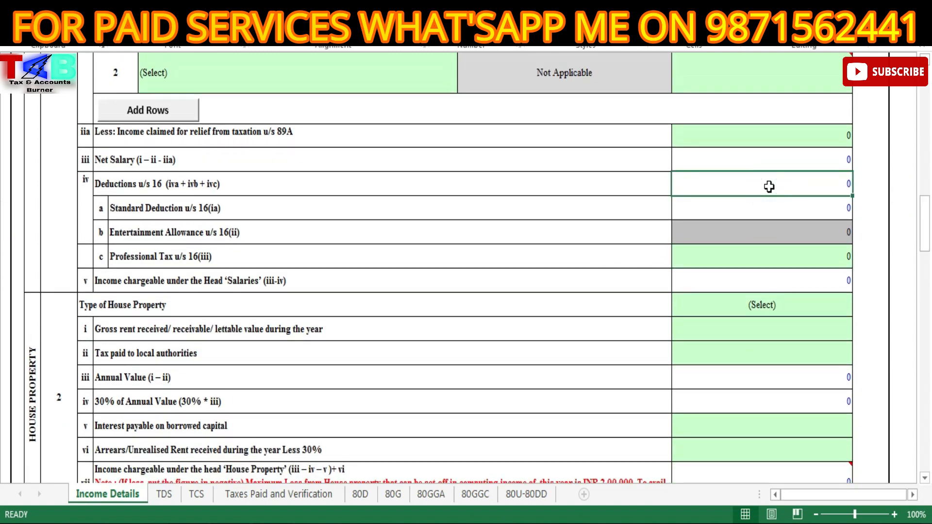
left_click(761, 212)
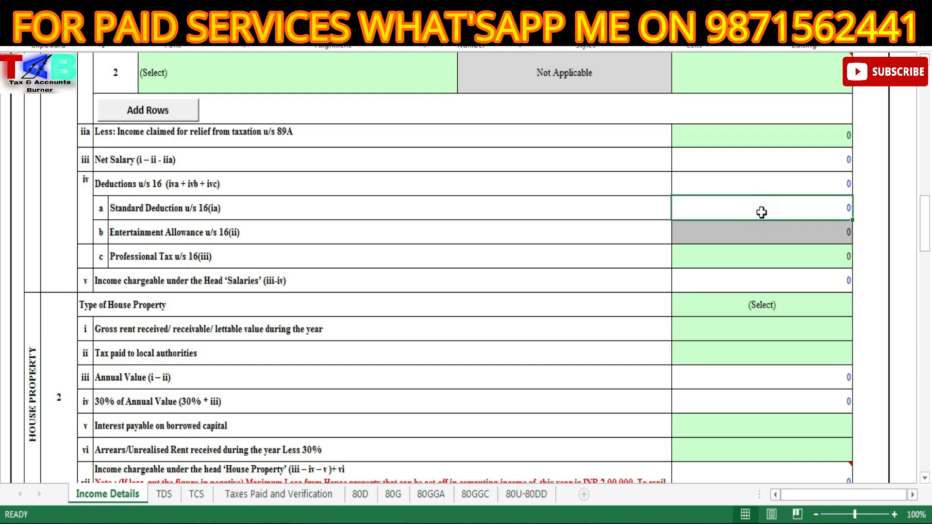
Review the Type of House Property choices without selecting one, and check the gross rent received field
left_click_drag(924, 247, 923, 248)
left_click(828, 194)
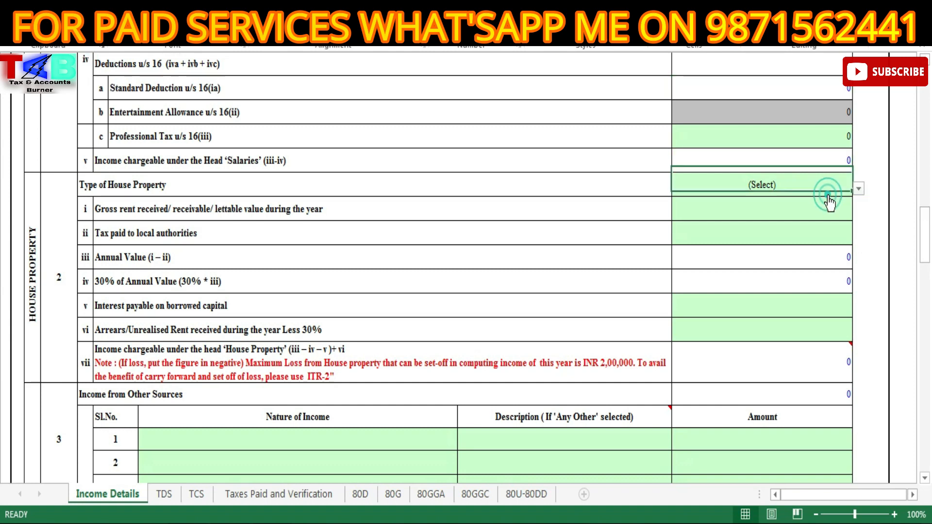
left_click(859, 189)
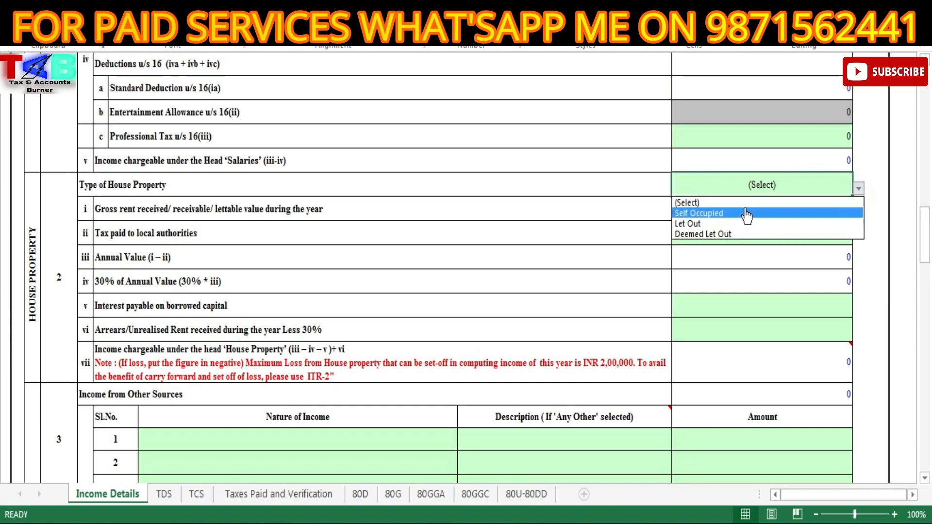
left_click(630, 187)
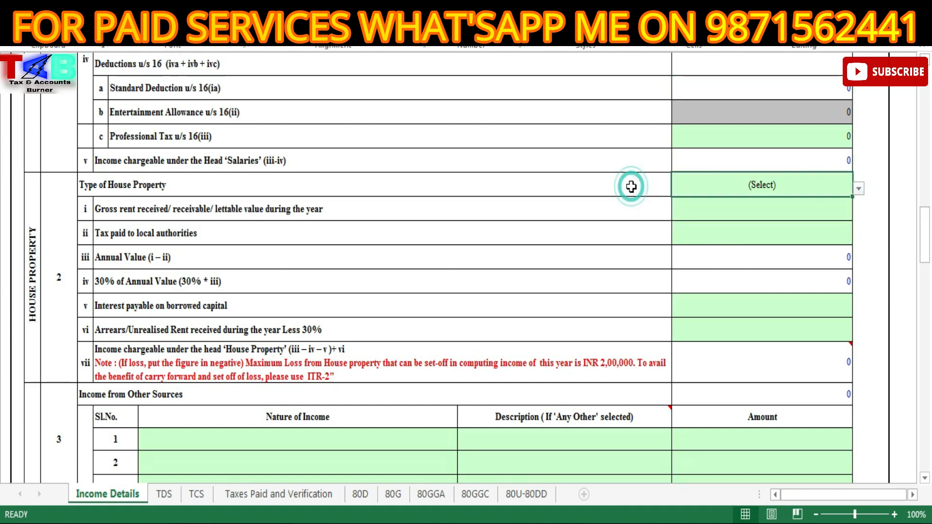
left_click(754, 202)
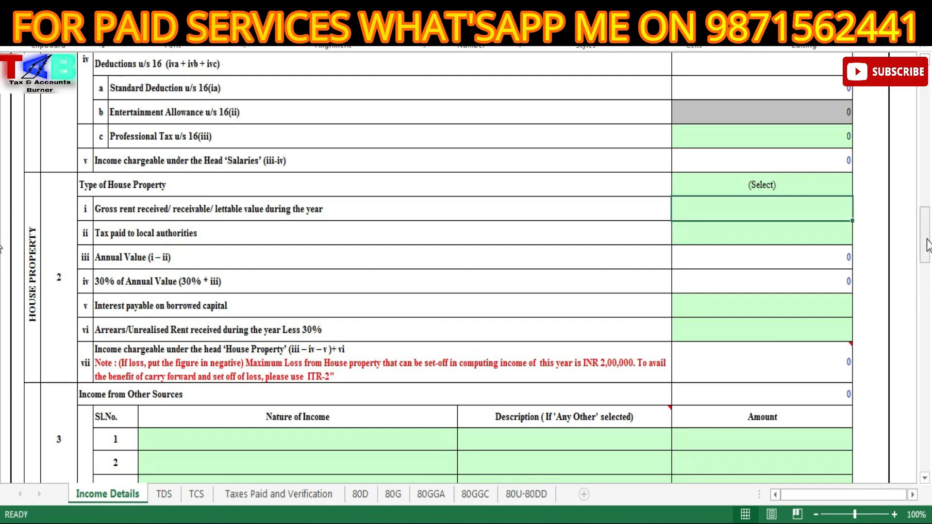
Examine the Nature of Income options under Income from Other Sources without choosing one, and go through the amount fields
left_click_drag(927, 252, 927, 284)
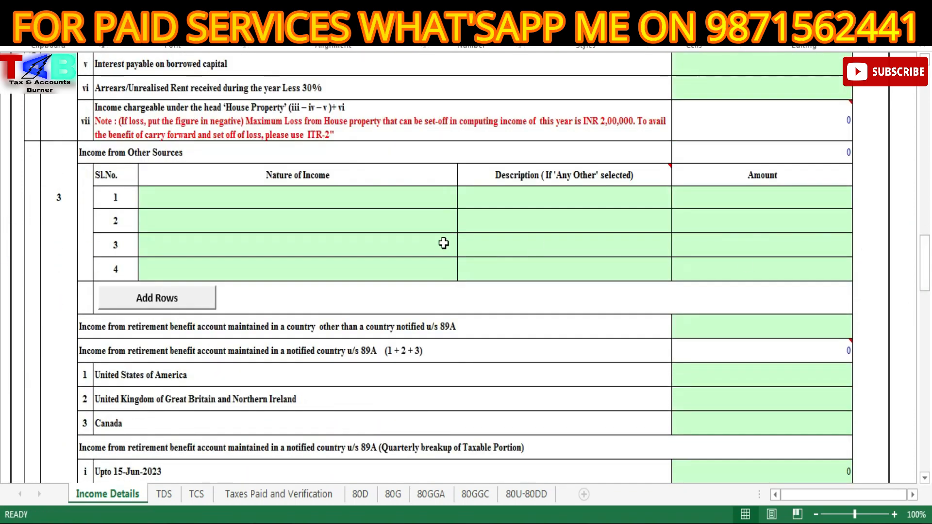
left_click(345, 197)
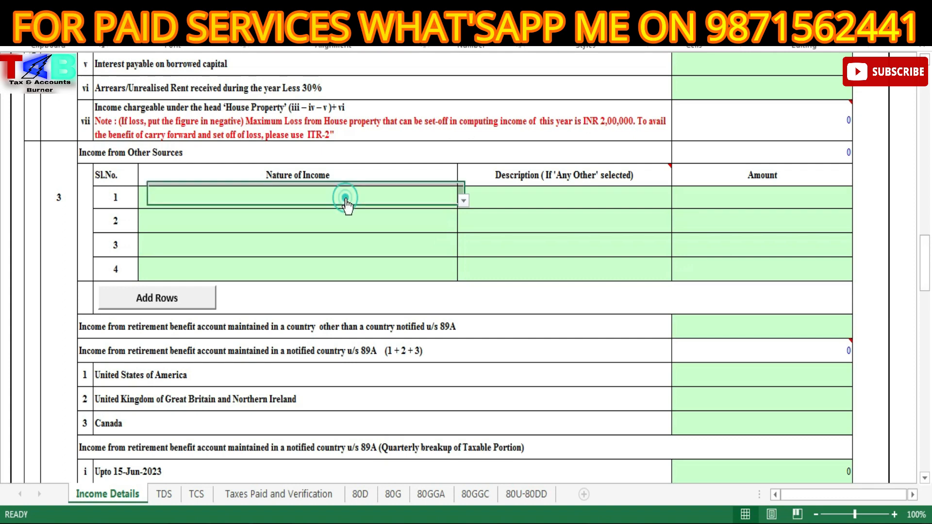
left_click(463, 201)
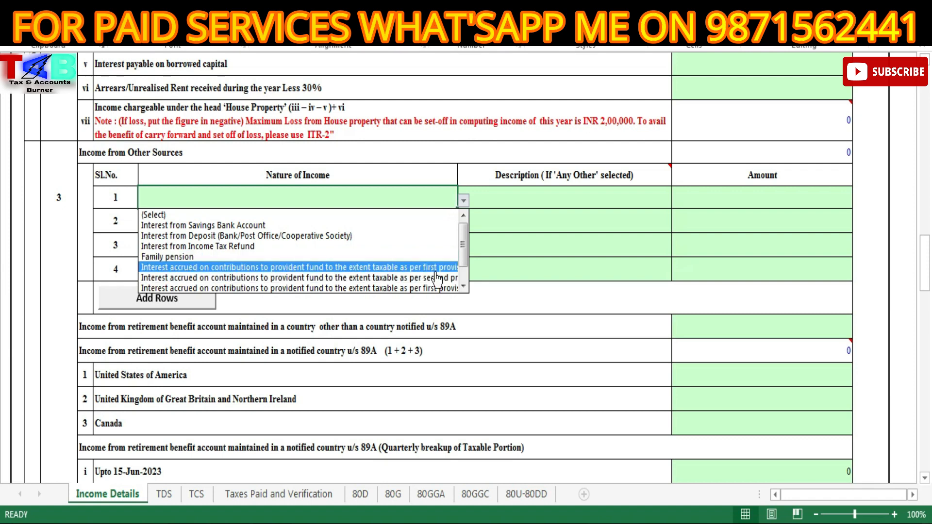
left_click(462, 287)
left_click(463, 287)
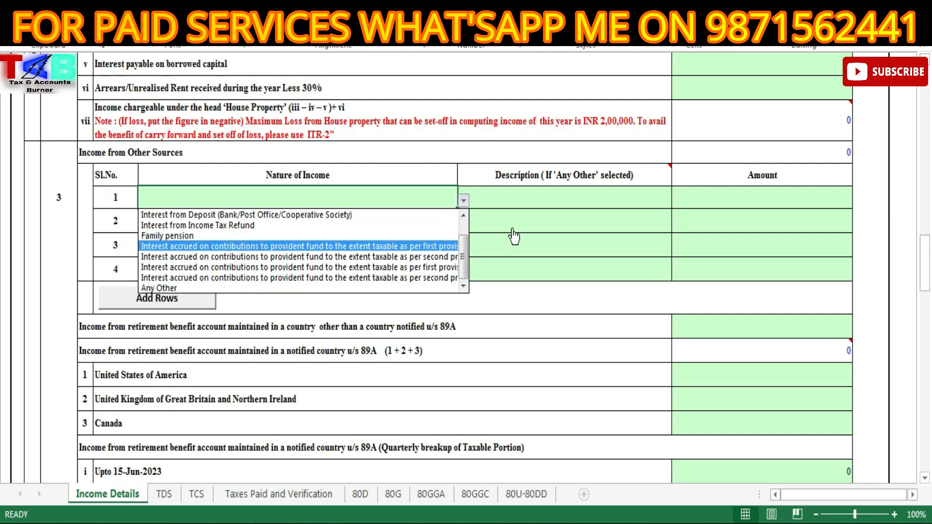
left_click(536, 190)
left_click(724, 198)
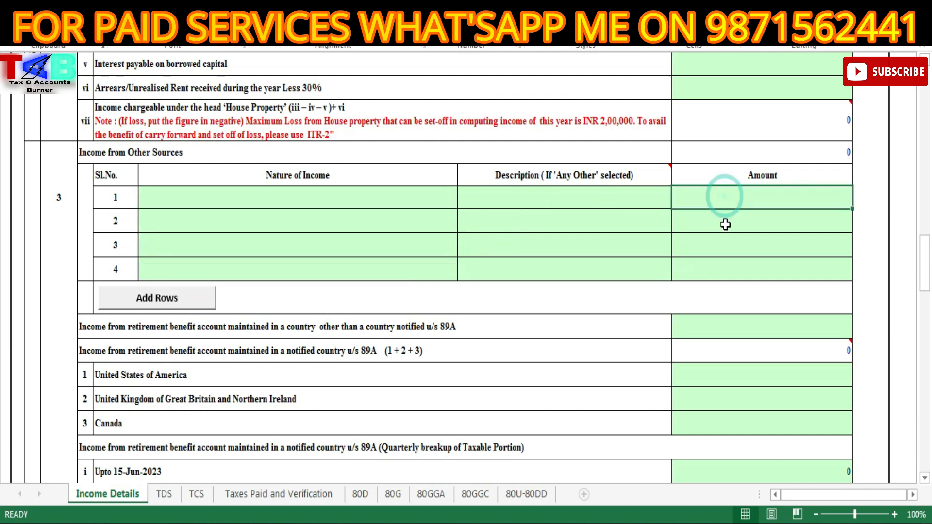
left_click(724, 223)
left_click(717, 260)
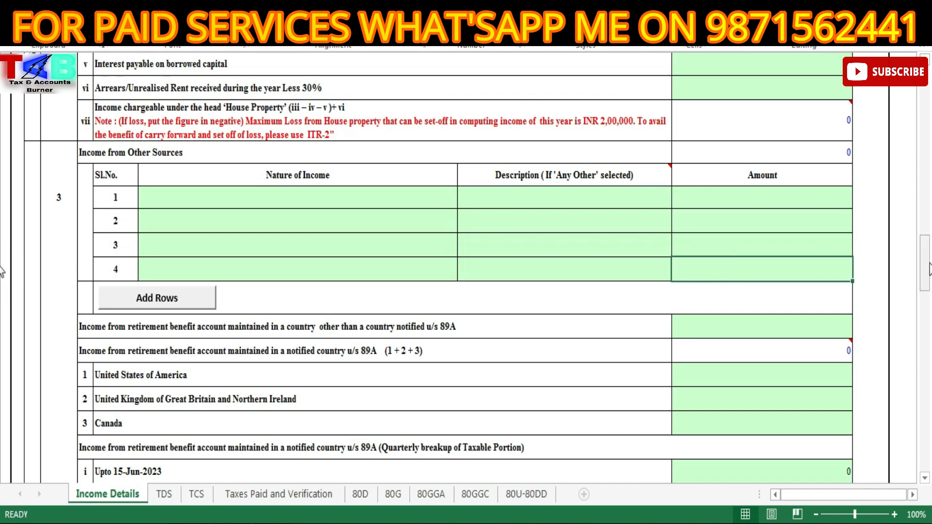
Go through the quarterly breakup fields for retirement benefit account income u/s 89A, from Upto 15-Jun-2023 to 31-Mar-2024
left_click_drag(926, 270, 928, 285)
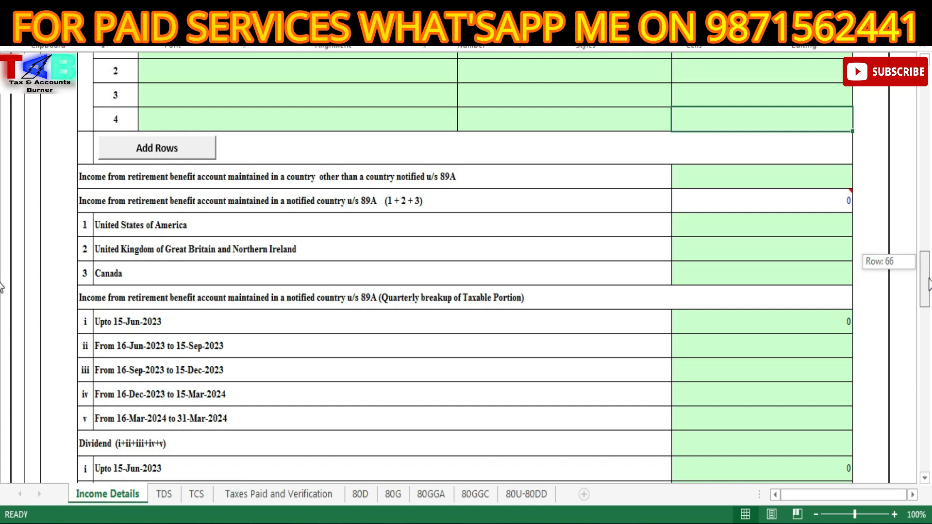
left_click_drag(928, 284, 928, 291)
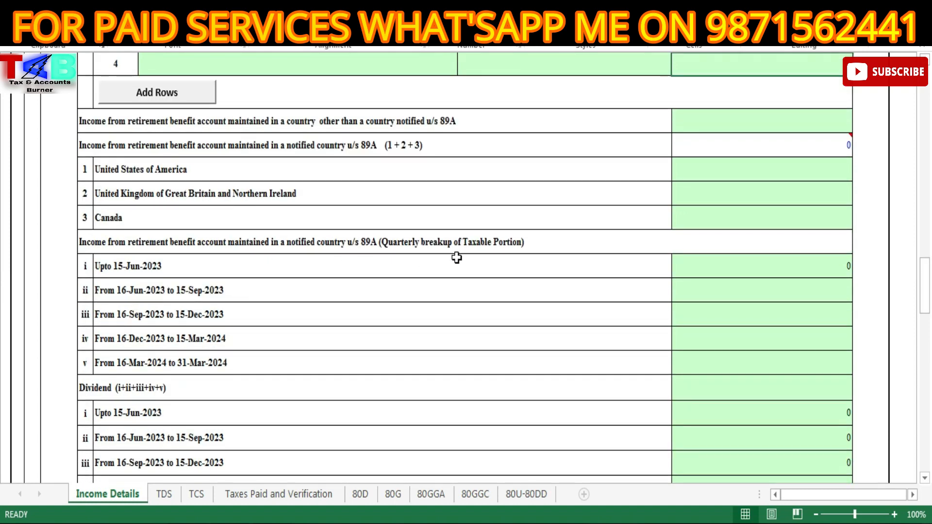
left_click(706, 270)
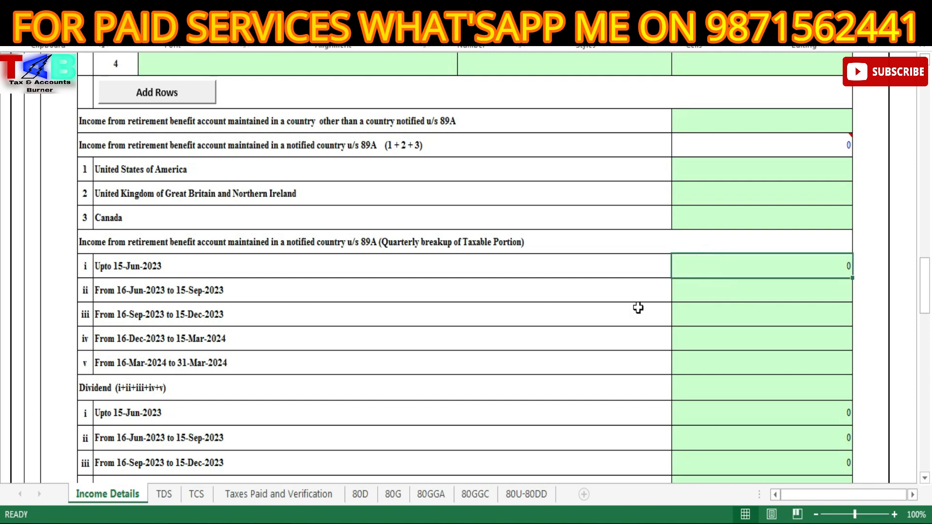
left_click(729, 292)
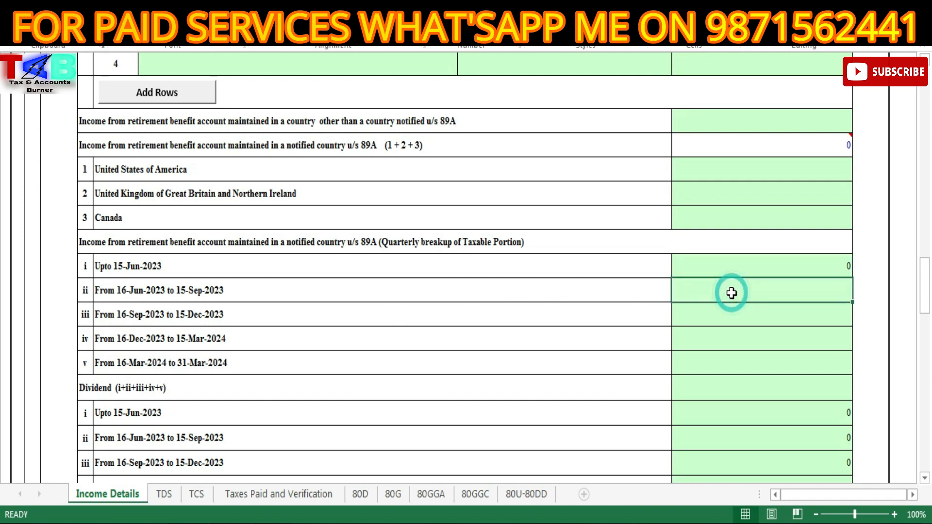
left_click(713, 320)
left_click(711, 344)
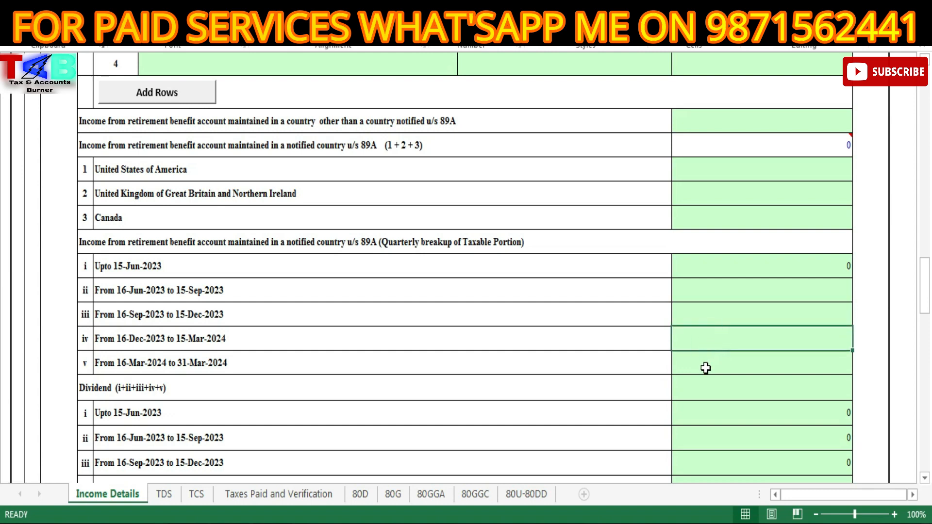
left_click(705, 368)
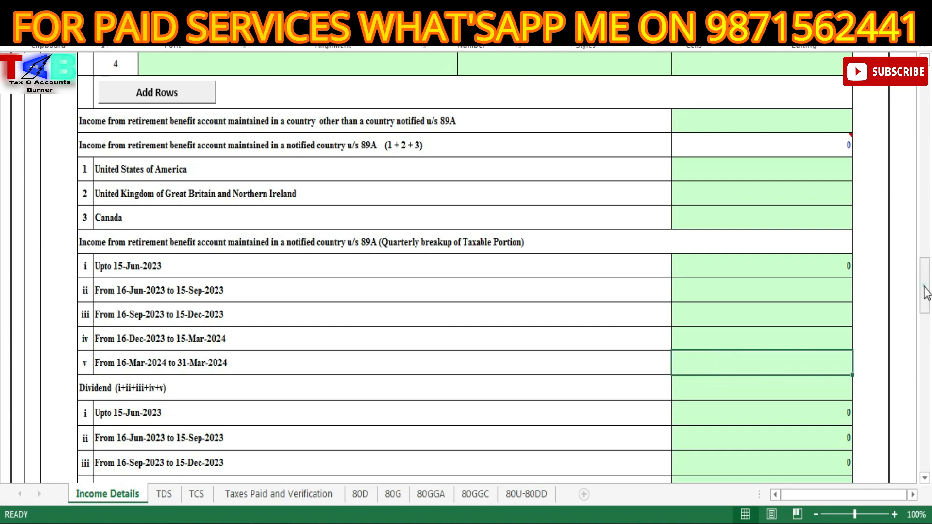
Go through the five dividend income period fields, from Upto 15-Jun-2023 to 16-Mar-2024 to 31-Mar-2024
left_click_drag(923, 291, 922, 309)
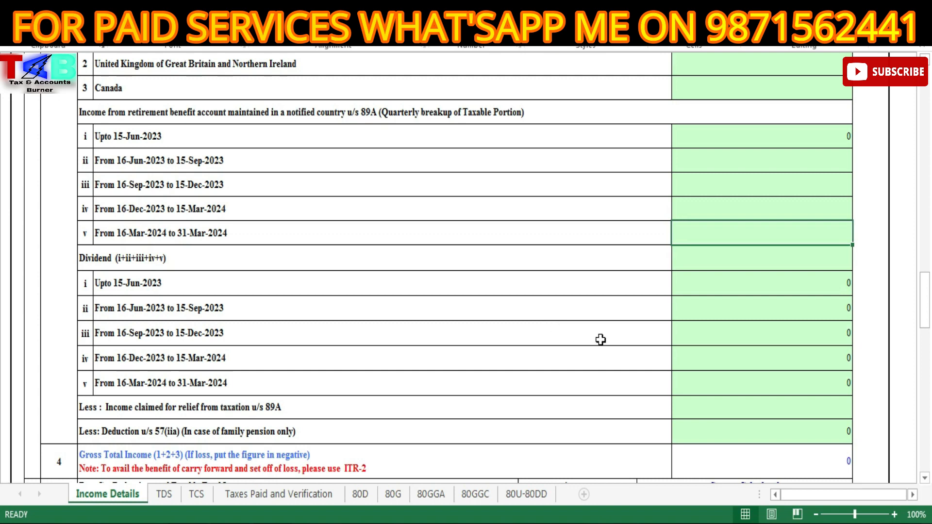
left_click(714, 282)
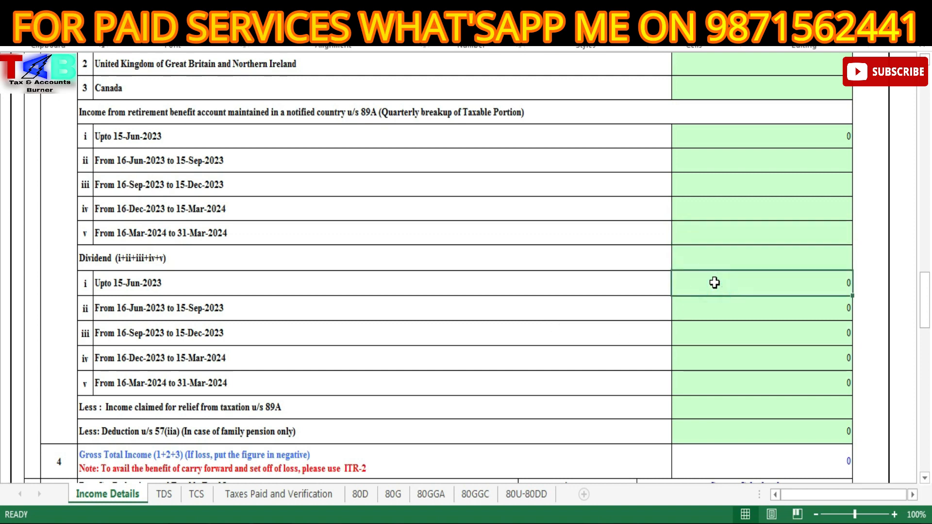
left_click(717, 314)
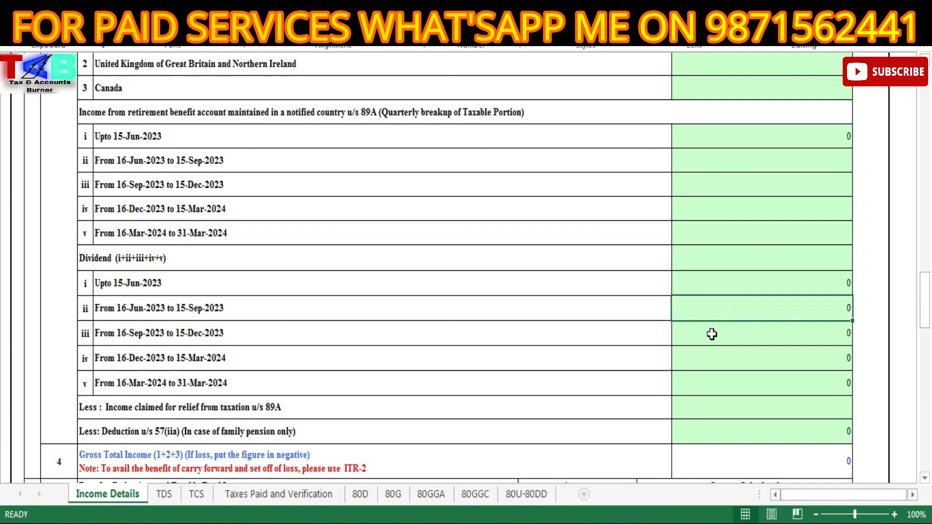
left_click(711, 334)
left_click(709, 359)
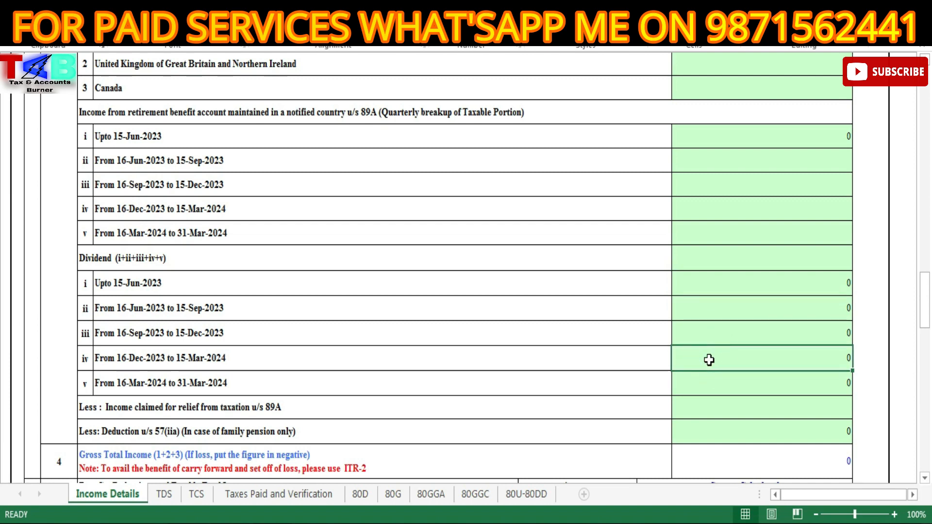
left_click(702, 381)
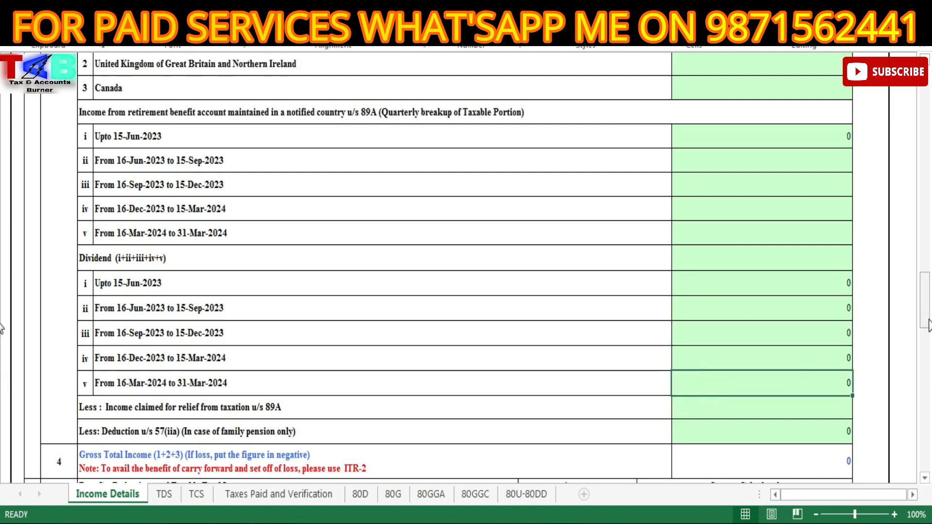
Go through the Part C deduction amount fields from 80C to 80CCD(2), and check the note on the 80D amount
left_click_drag(926, 316, 928, 369)
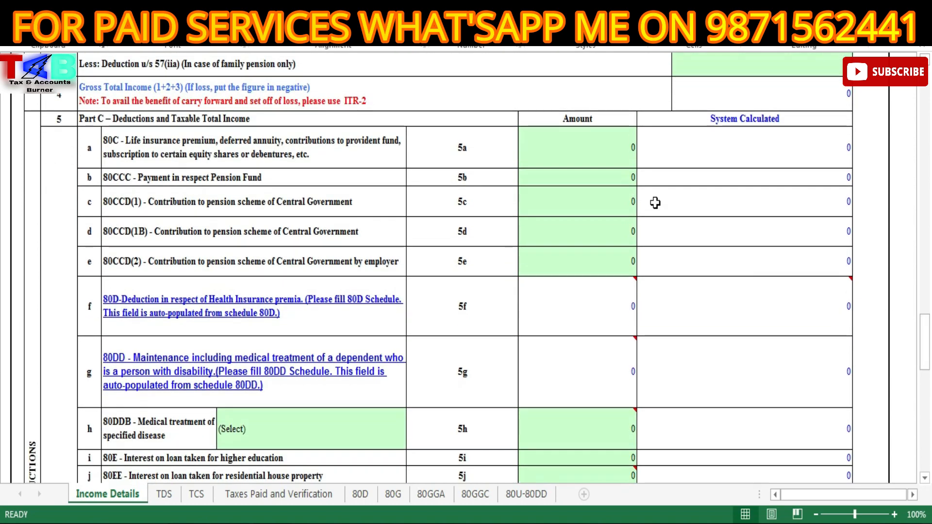
left_click(569, 161)
left_click(563, 178)
left_click(562, 203)
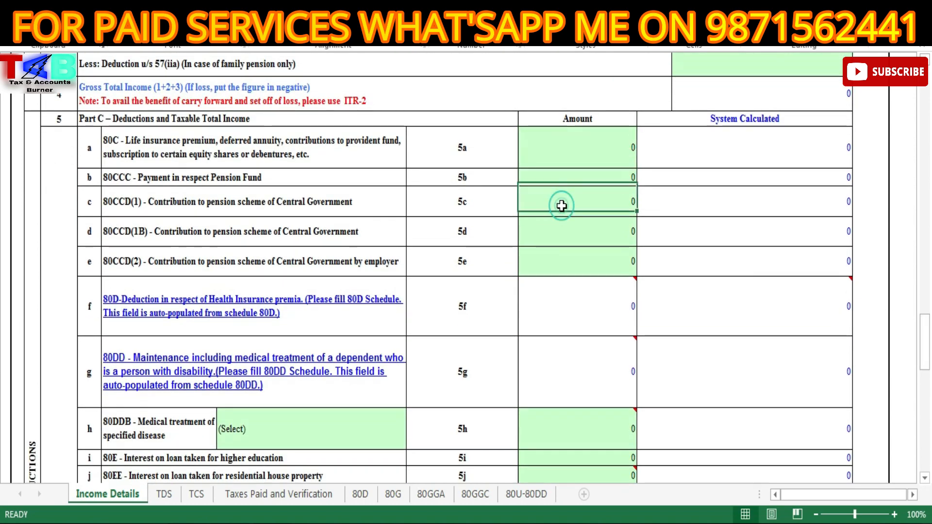
left_click(555, 235)
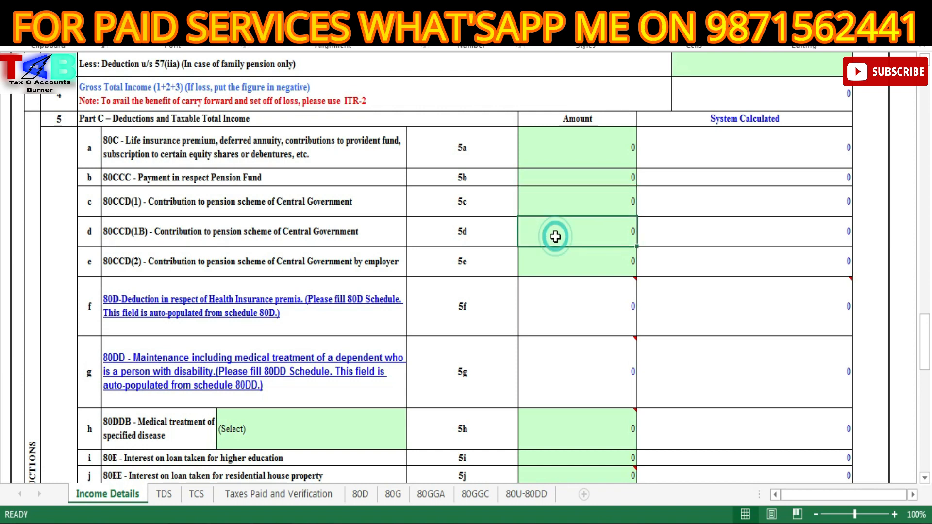
left_click(552, 264)
mouse_move(573, 318)
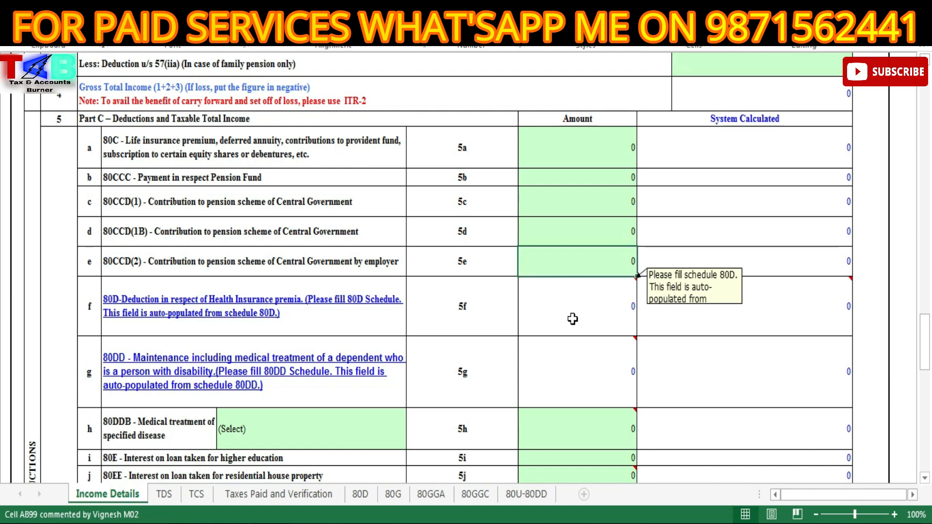
Review the remaining Part C deduction rows, from 80DD and 80DDB down to Any Other deductions
left_click_drag(924, 342, 928, 357)
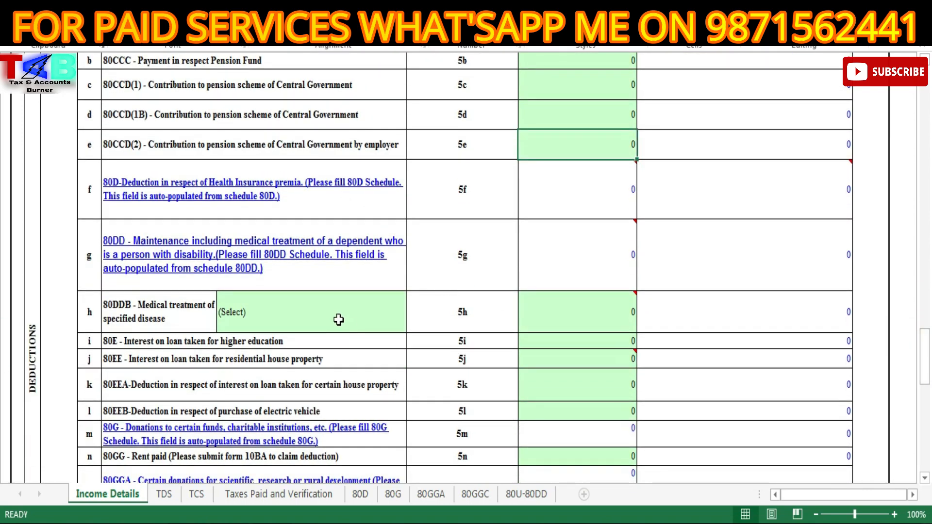
mouse_move(577, 358)
left_click_drag(927, 361, 927, 373)
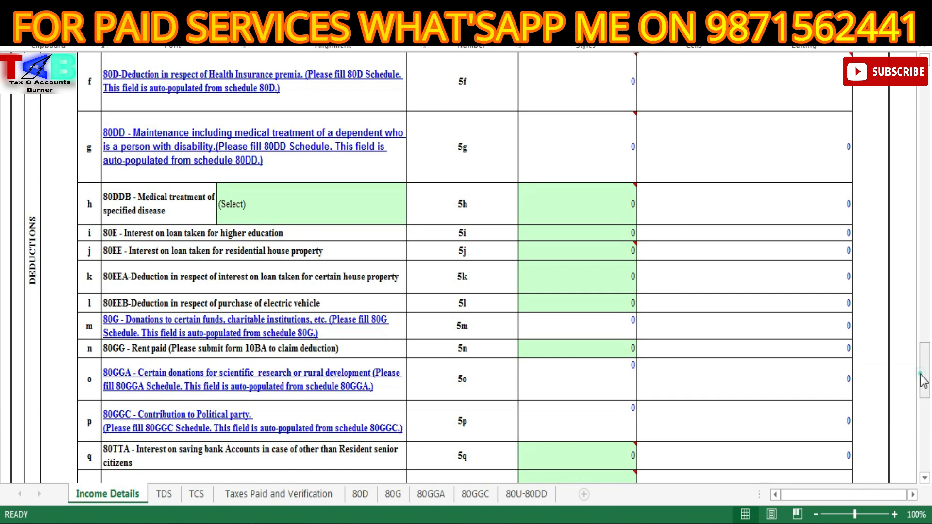
left_click_drag(923, 381, 925, 429)
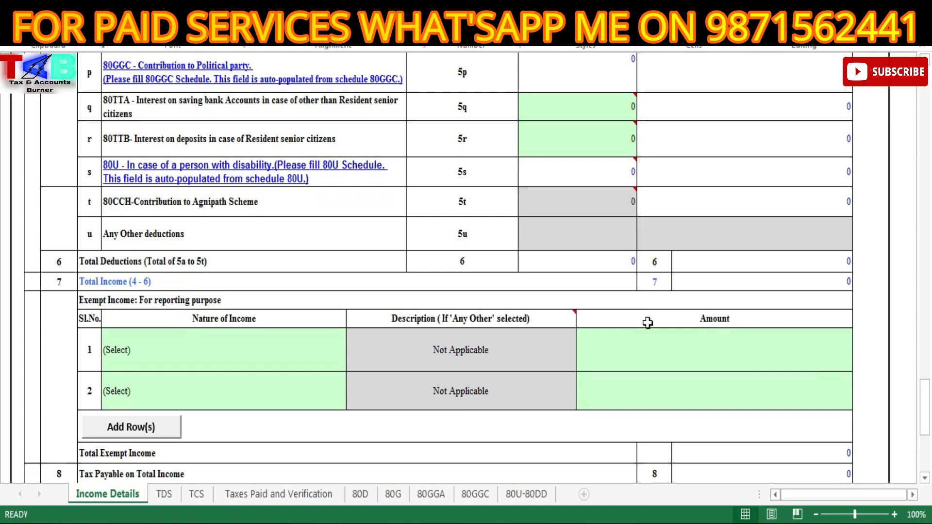
Examine the Nature of Income options and amount field for exempt income without choosing one, and review the tax computation rows below
left_click(201, 357)
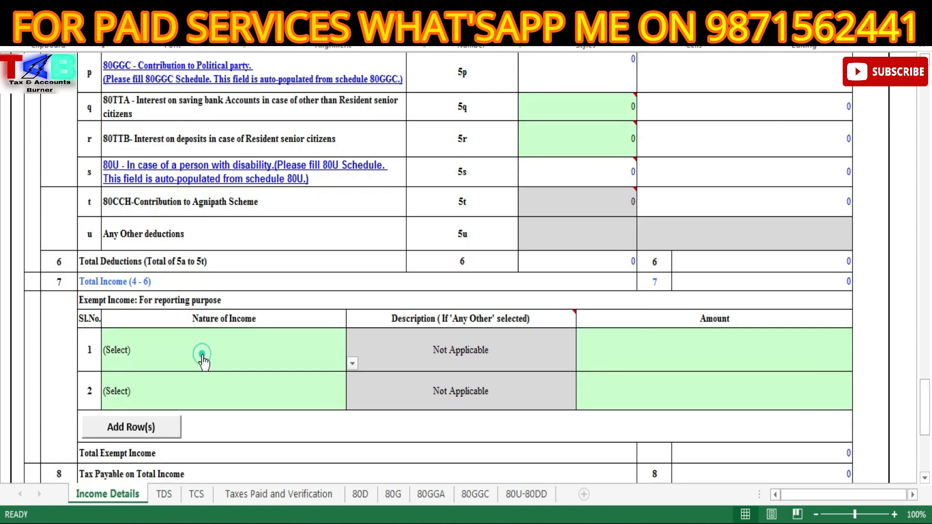
left_click(352, 364)
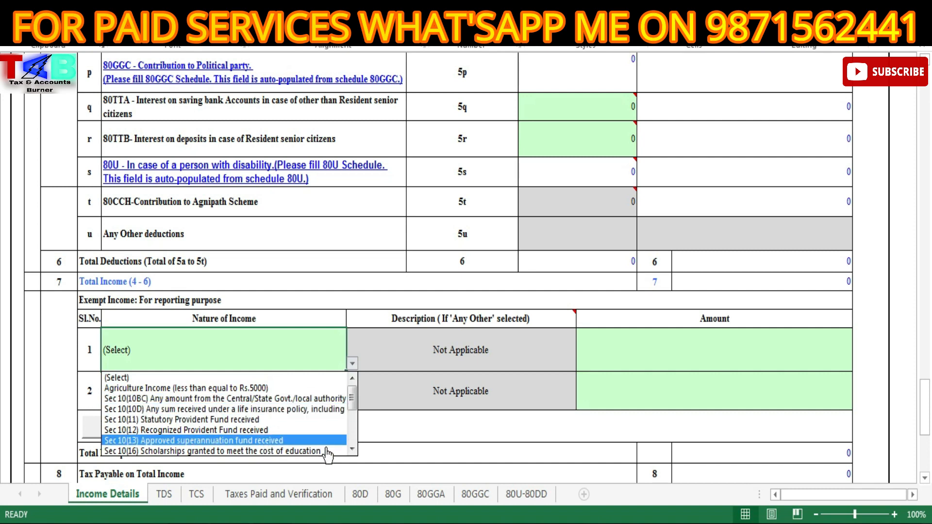
scroll(356, 454, "down", 3)
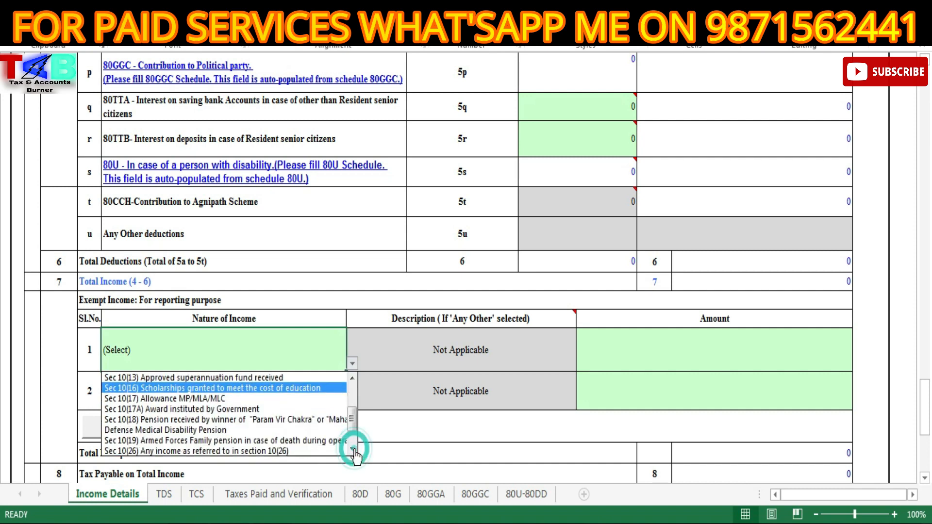
key("Escape")
left_click(653, 352)
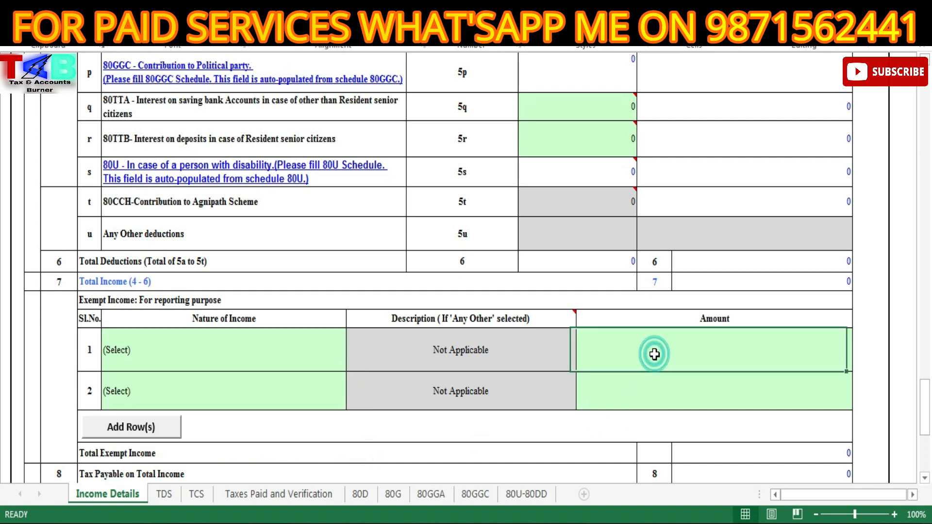
left_click_drag(925, 393, 926, 425)
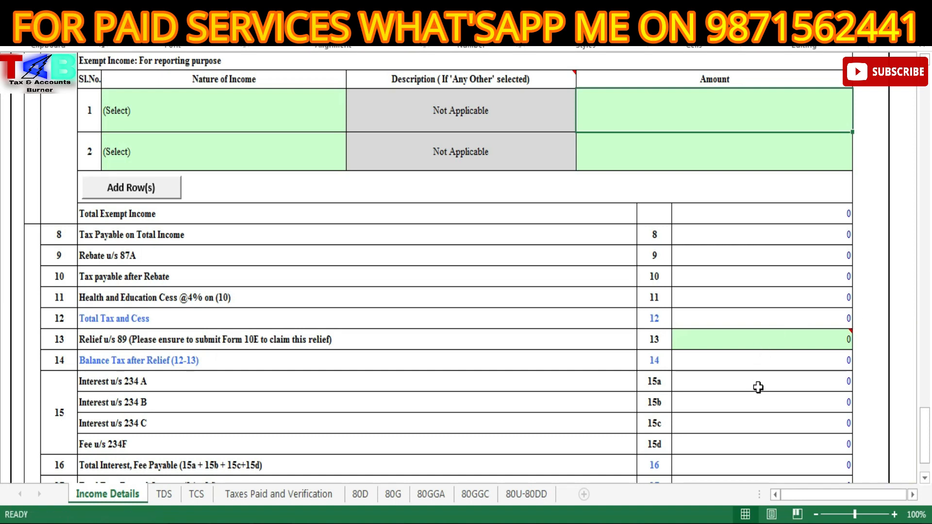
left_click_drag(928, 445, 929, 455)
Open the TDS schedule, dismiss its alert, and go through the first-row fields of TDS1 for tax deducted from salary
left_click(162, 494)
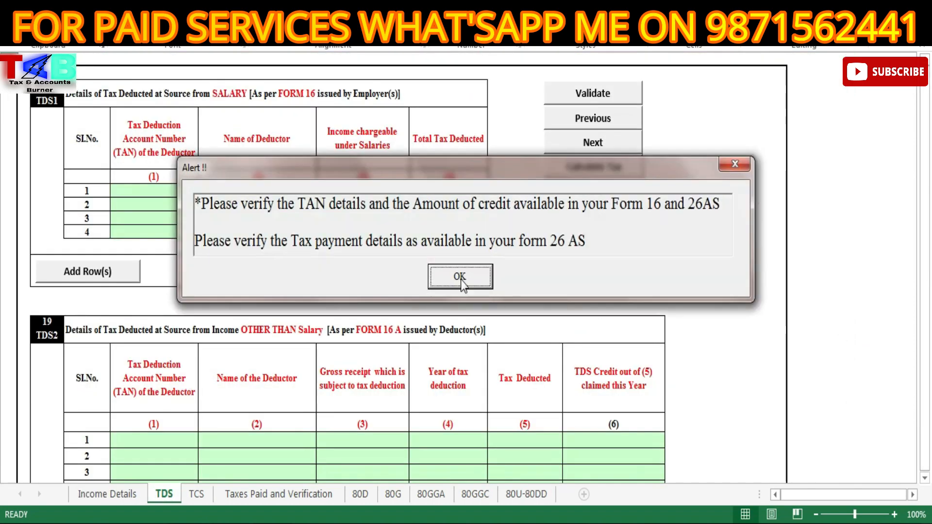
left_click(461, 280)
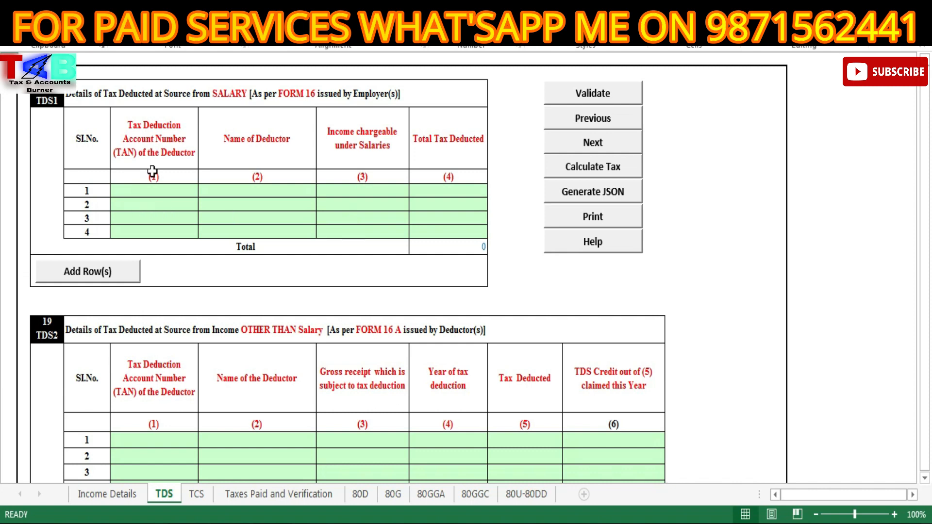
left_click(237, 192)
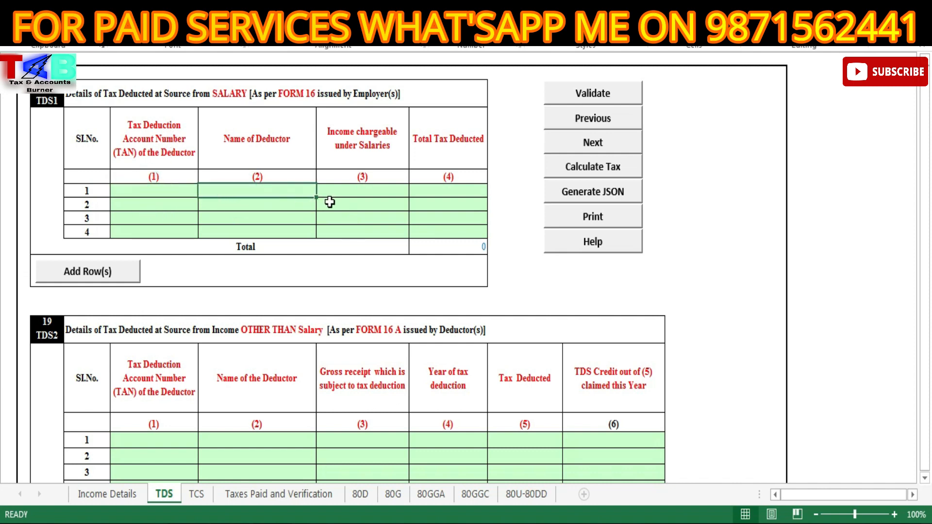
left_click(357, 189)
left_click(441, 192)
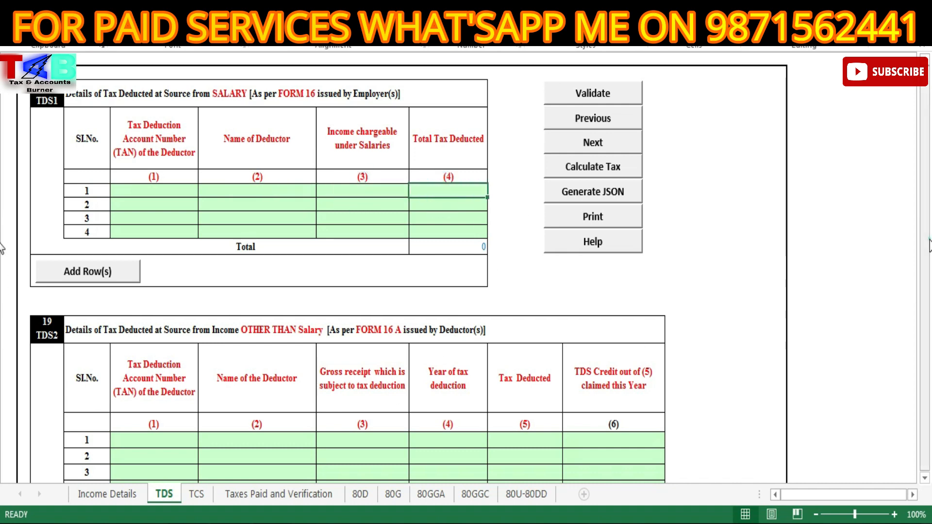
Go through the TDS2 fields for income other than salary, from the deductor's TAN to TDS credit claimed this year
left_click_drag(928, 240, 929, 287)
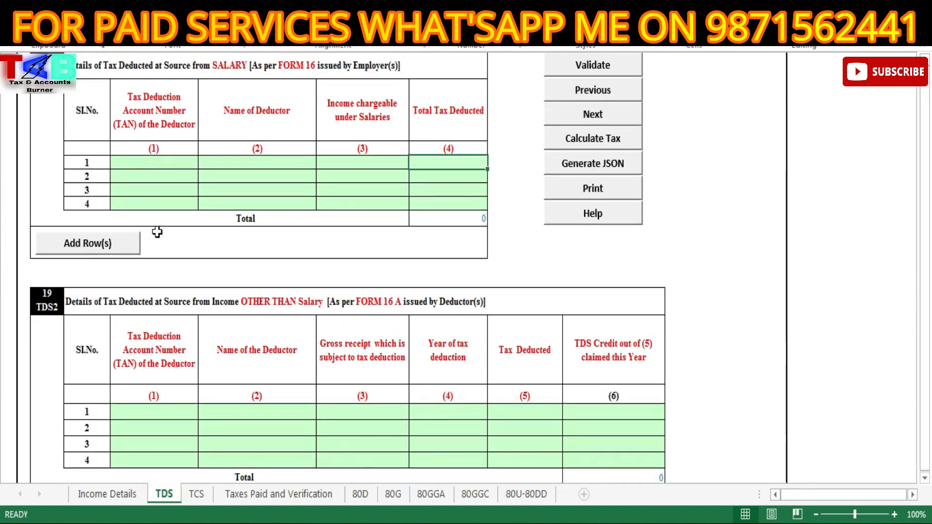
left_click(173, 410)
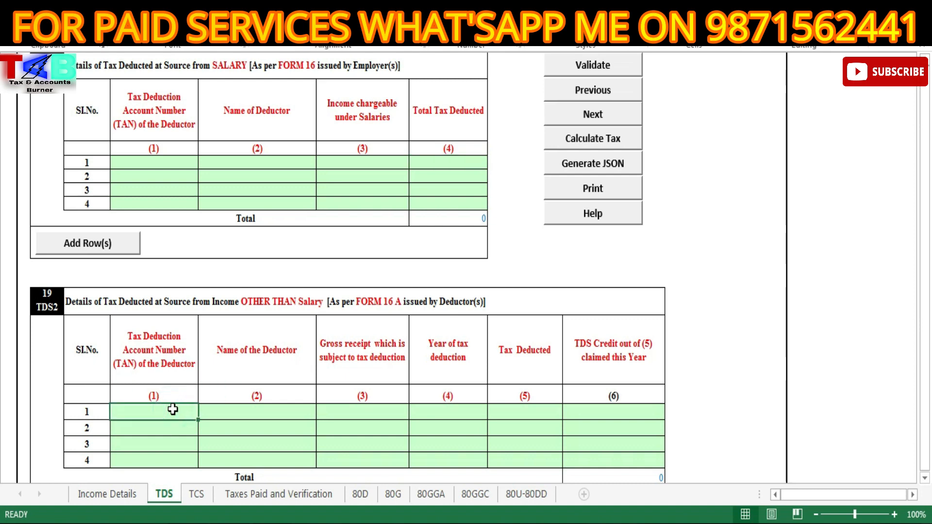
left_click(229, 418)
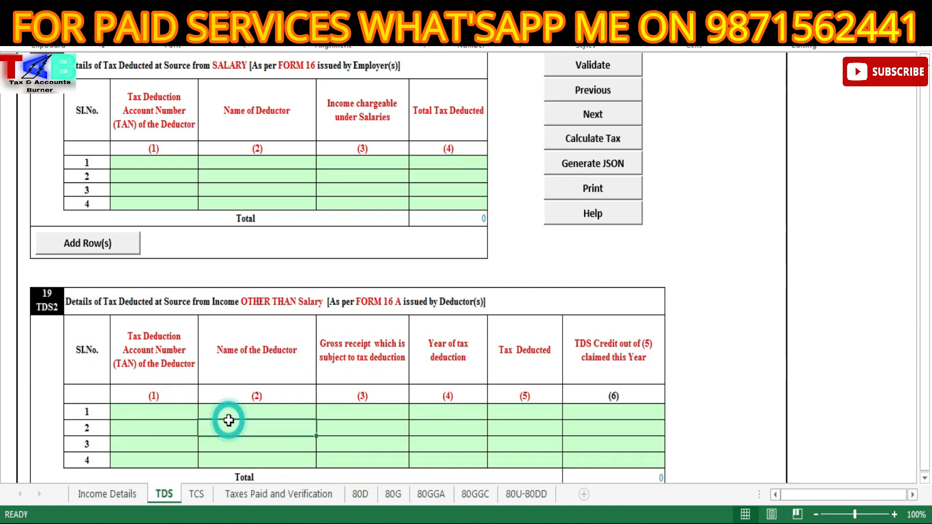
left_click(378, 413)
left_click(449, 418)
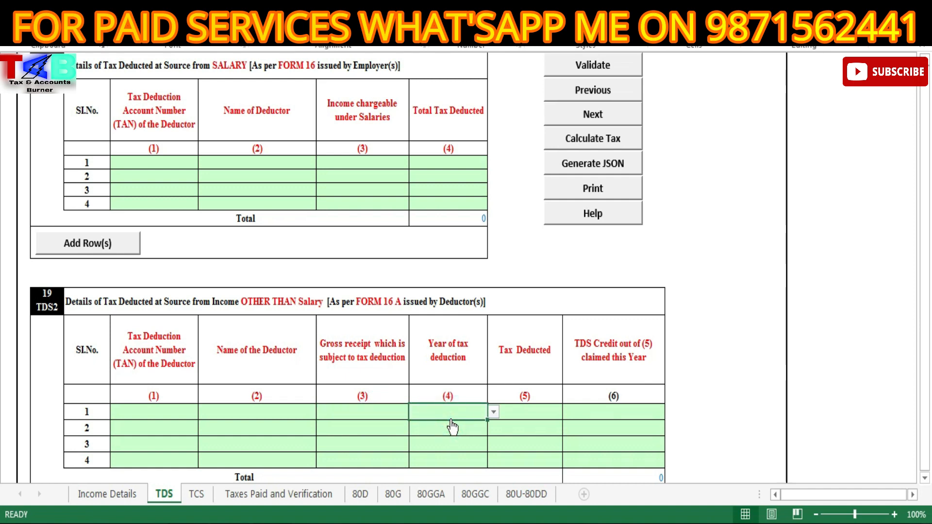
left_click(539, 412)
left_click(589, 409)
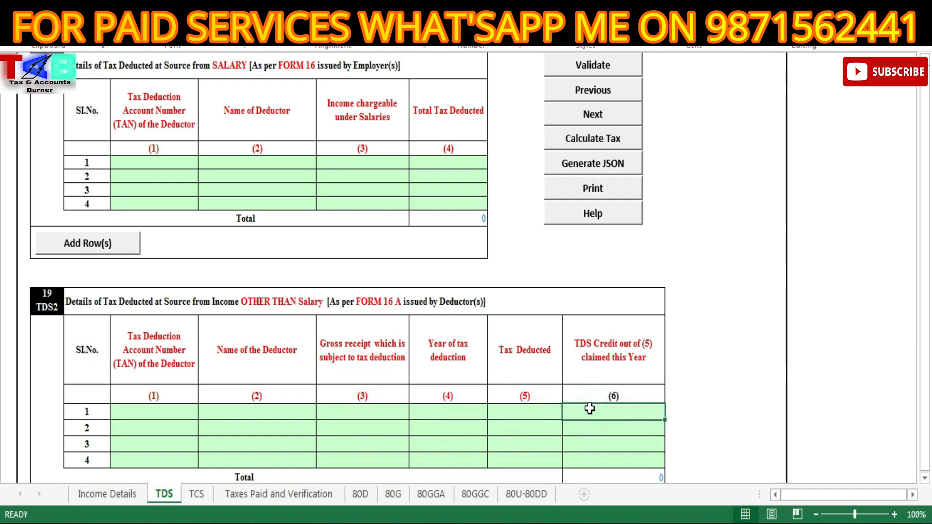
left_click_drag(925, 339, 925, 360)
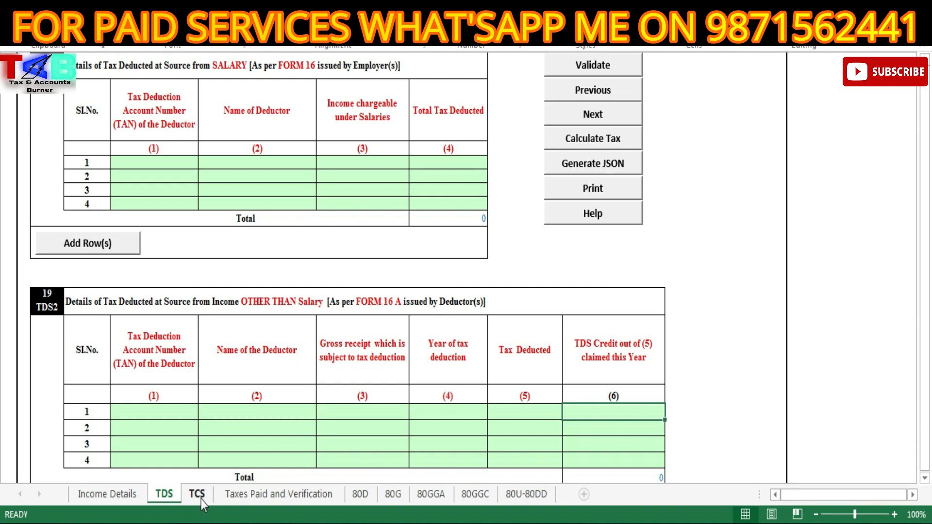
Open the Taxes Paid and Verification schedule and review the taxes paid rows, bank account fields and Type of account options without choosing one
left_click(232, 500)
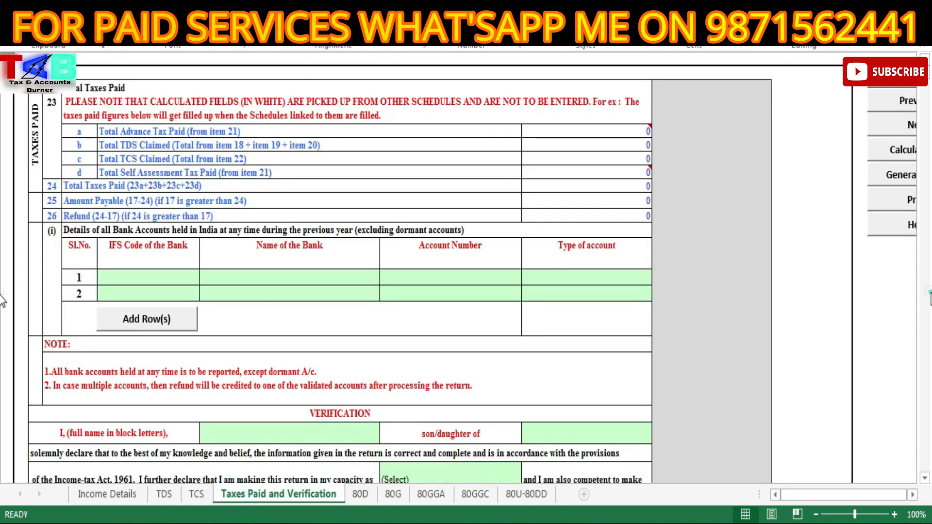
mouse_move(573, 128)
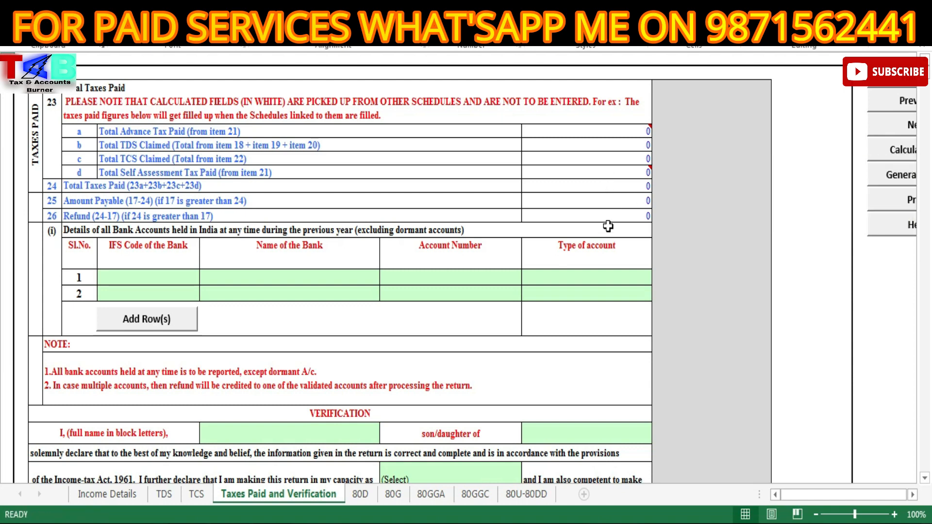
left_click(130, 277)
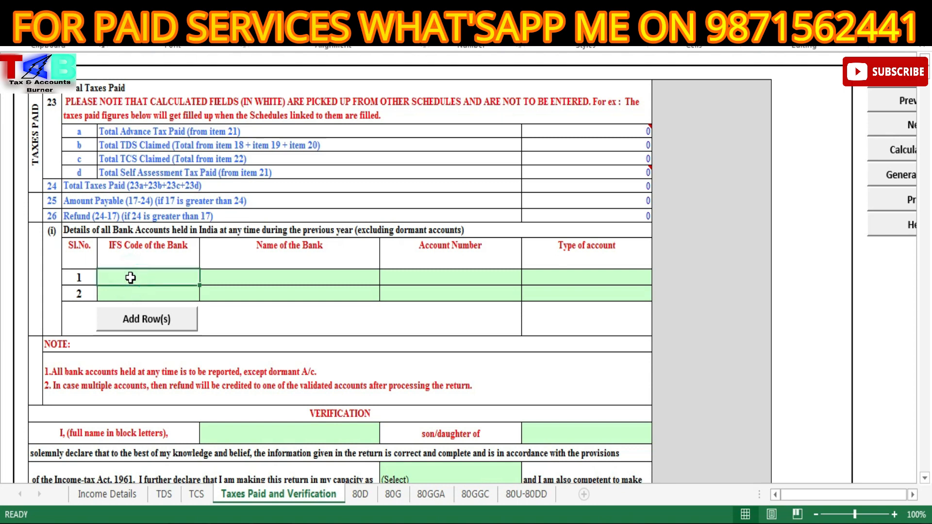
left_click(223, 277)
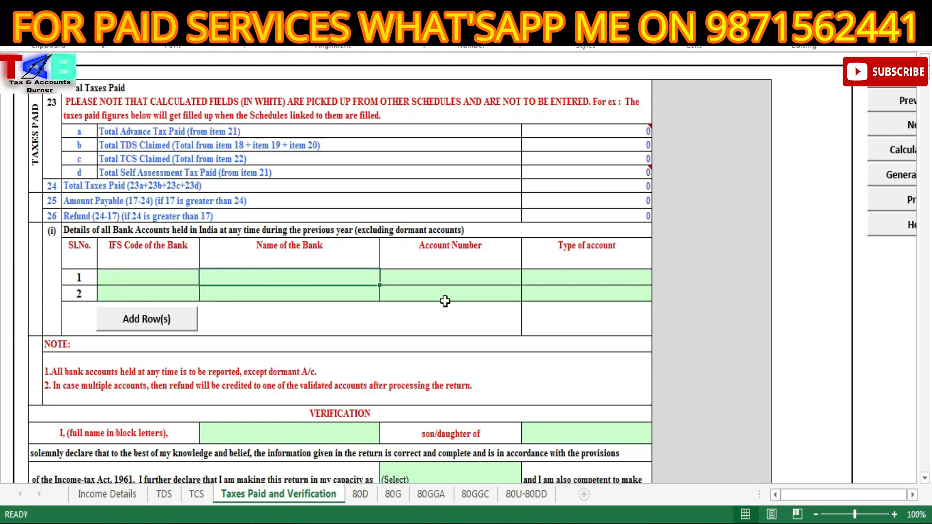
left_click(479, 280)
left_click(541, 277)
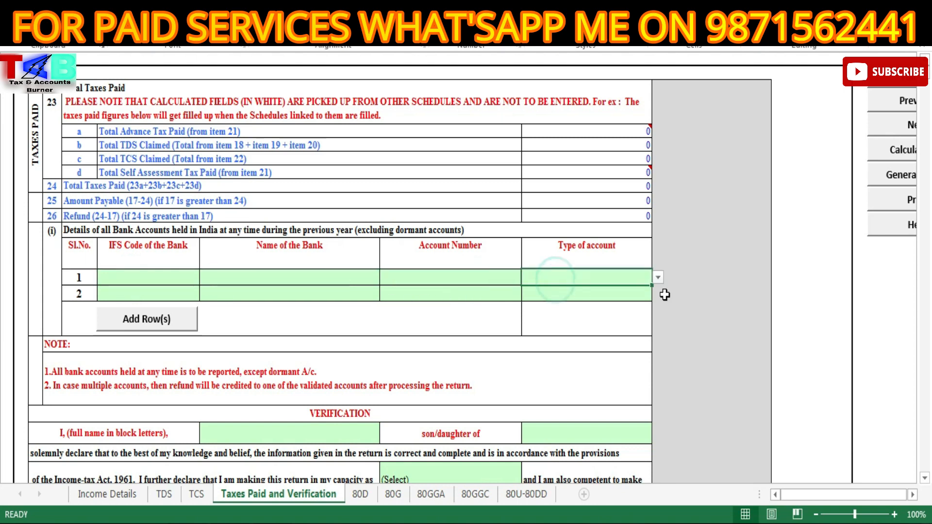
left_click(657, 278)
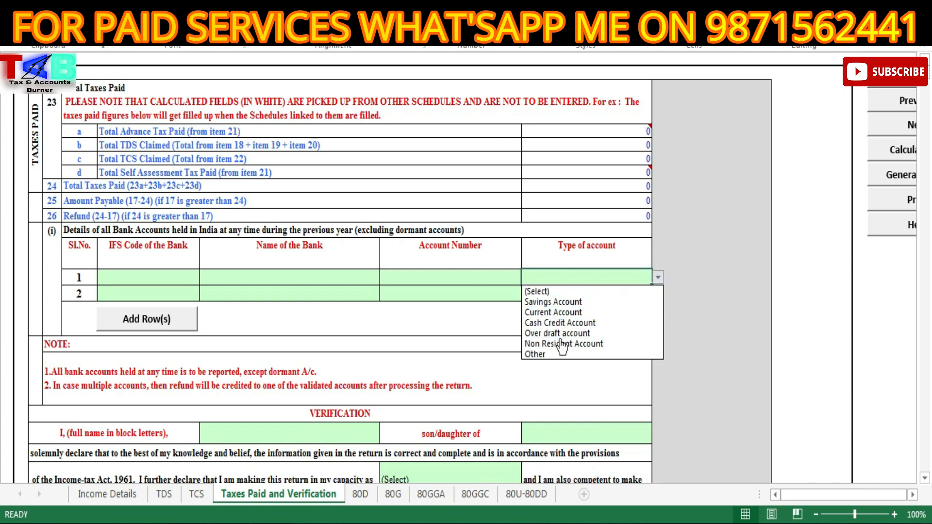
left_click(476, 308)
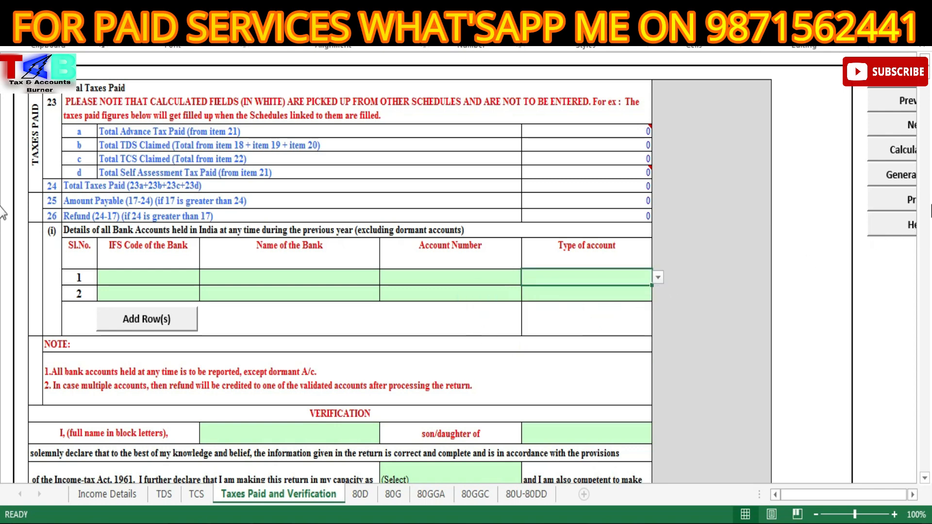
Go through the Verification fields for full name, parent's name and Permanent Account Number, and check the capacity options without choosing one
left_click_drag(929, 203, 929, 217)
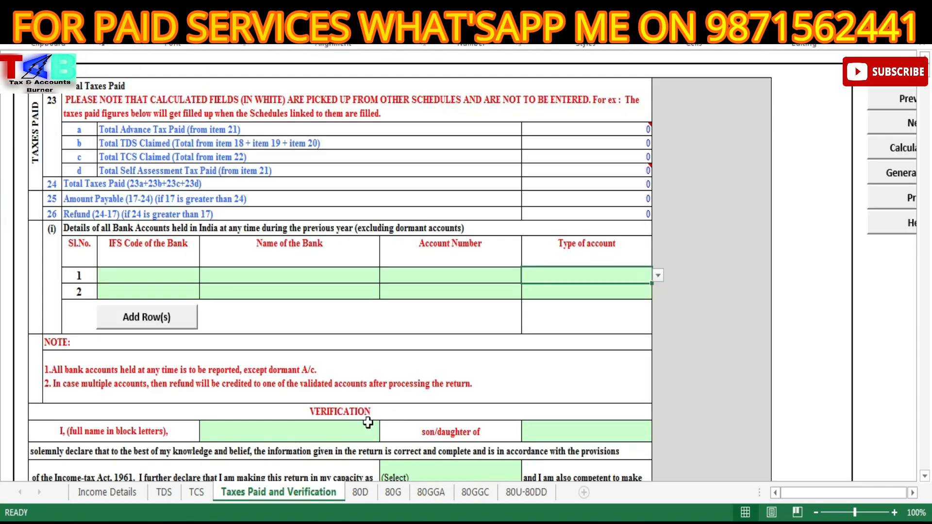
left_click(316, 433)
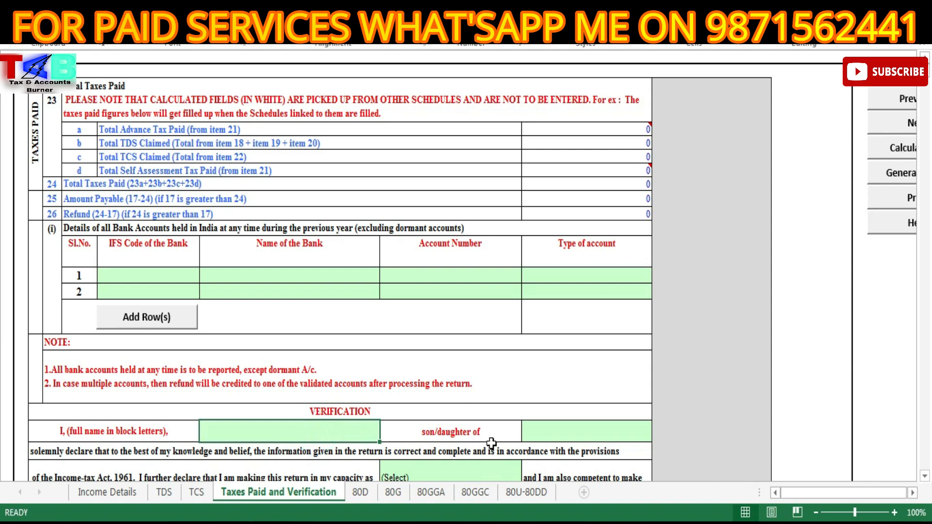
left_click(551, 434)
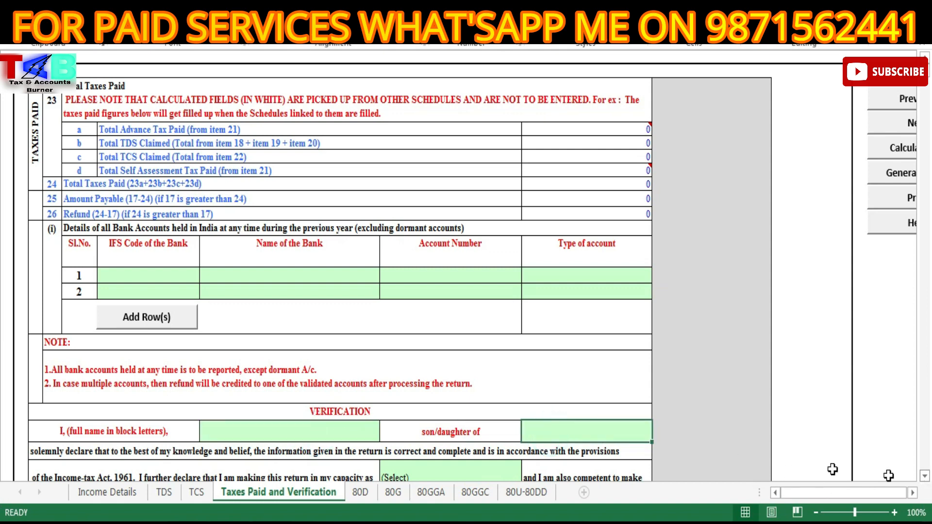
key("Down")
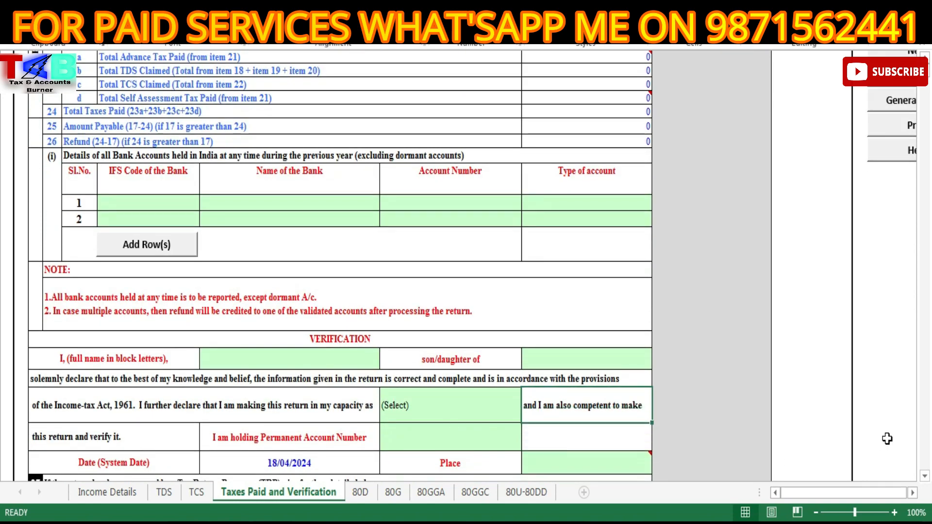
left_click(495, 409)
left_click(526, 417)
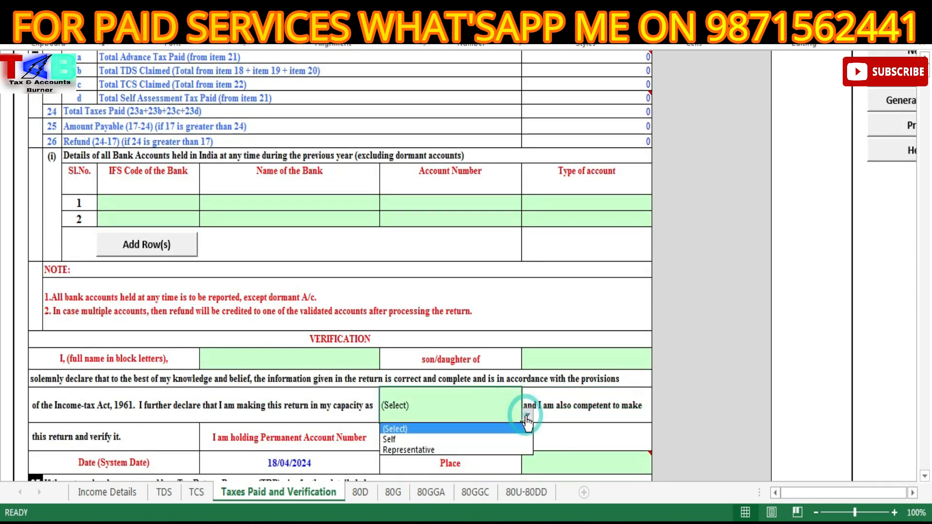
left_click(451, 412)
left_click(431, 439)
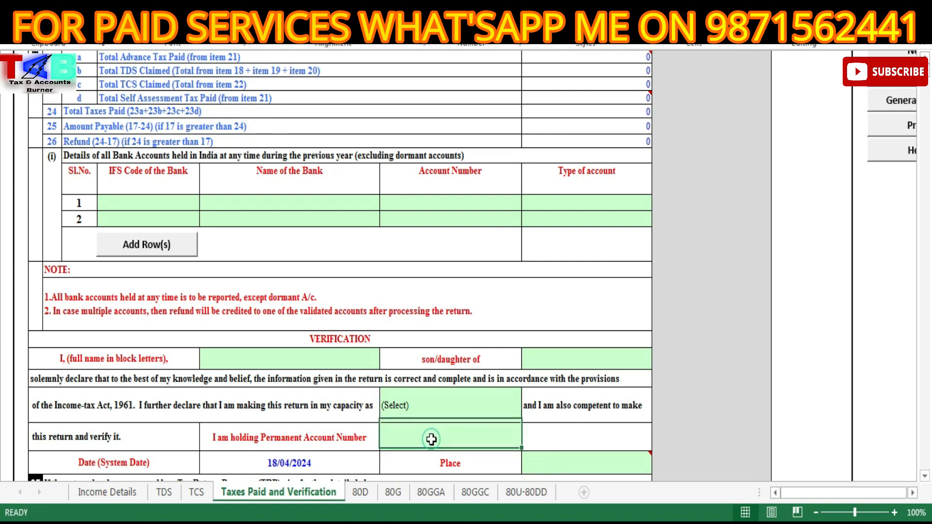
Check the Place field of the Verification section, the Tax Return Preparer fields and the closing note on submission and verification dates
left_click(562, 462)
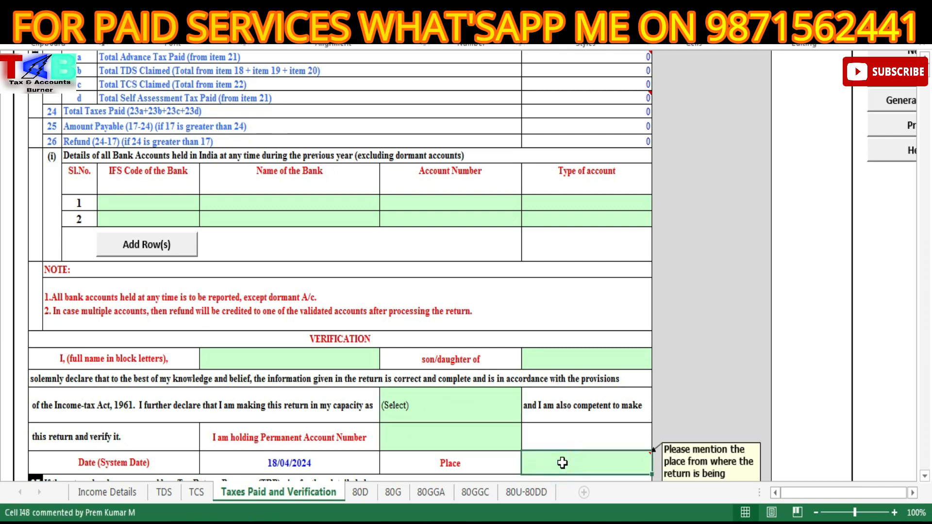
key("Down")
key("Down")
key("Down")
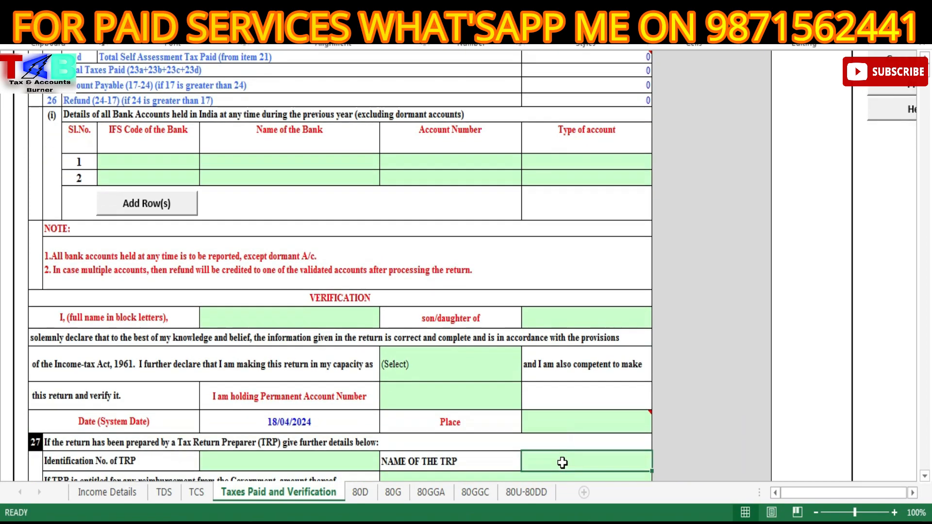
key("Down")
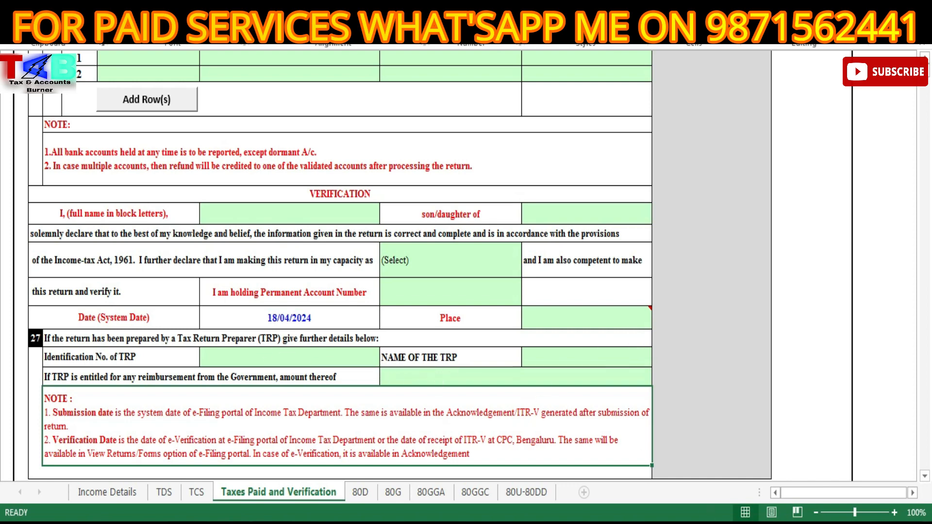
Open the 80D schedule and review the senior citizen options for self/family and parents, keeping Not claiming for Self/Family and Not claiming for Parents
key("ctrl+Page_Down")
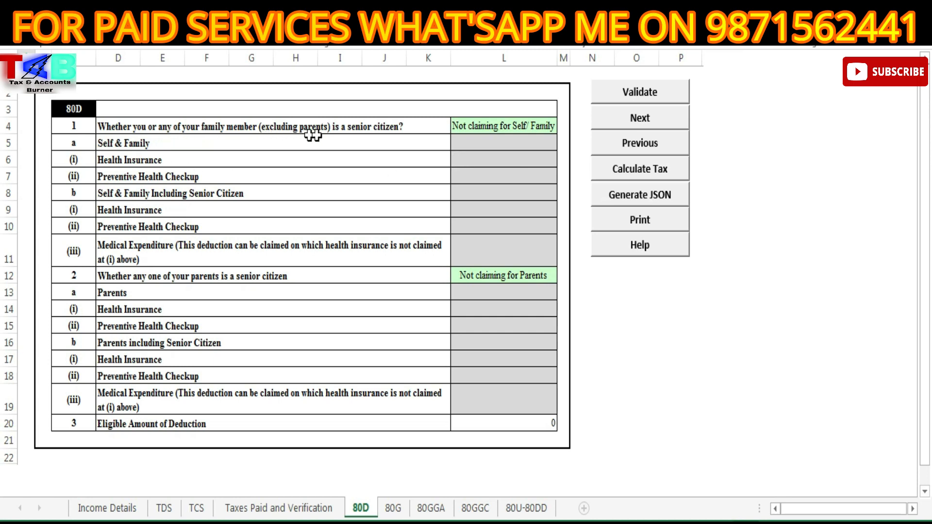
left_click(506, 124)
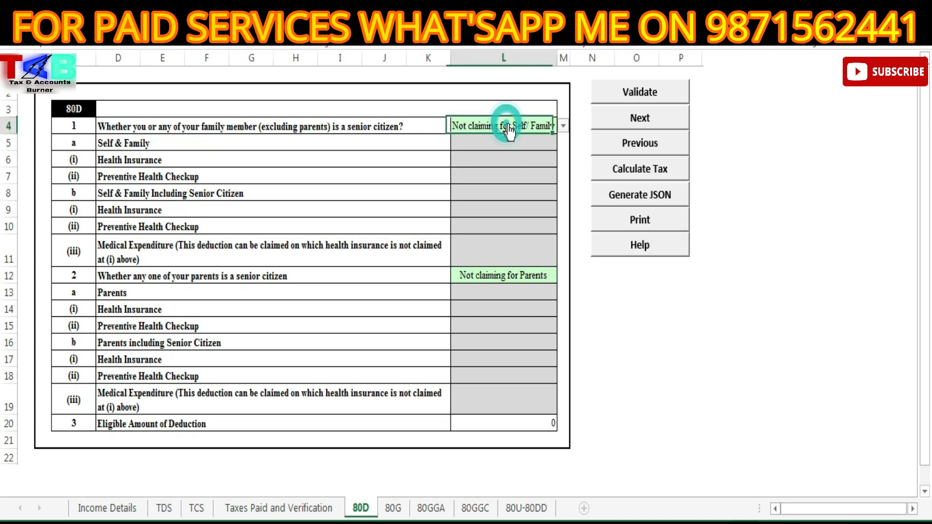
left_click(563, 126)
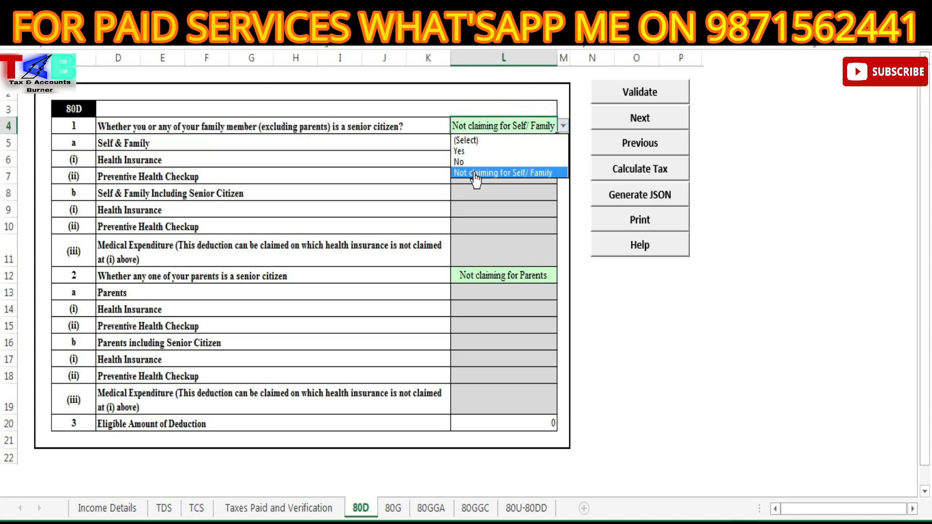
left_click(455, 87)
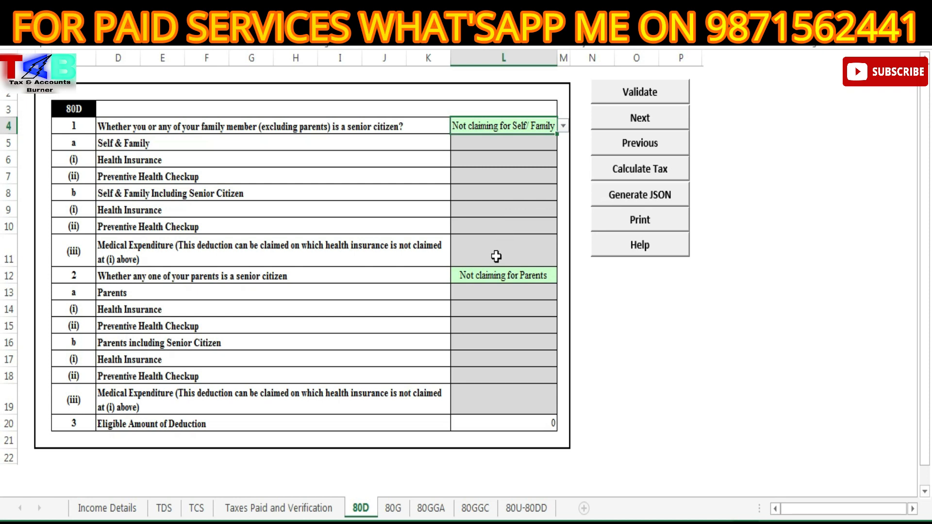
left_click(520, 280)
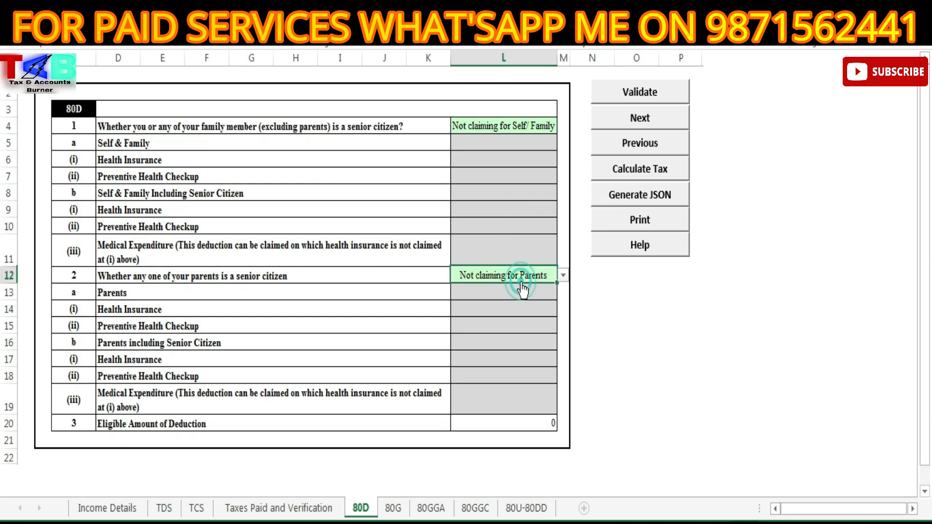
left_click(563, 280)
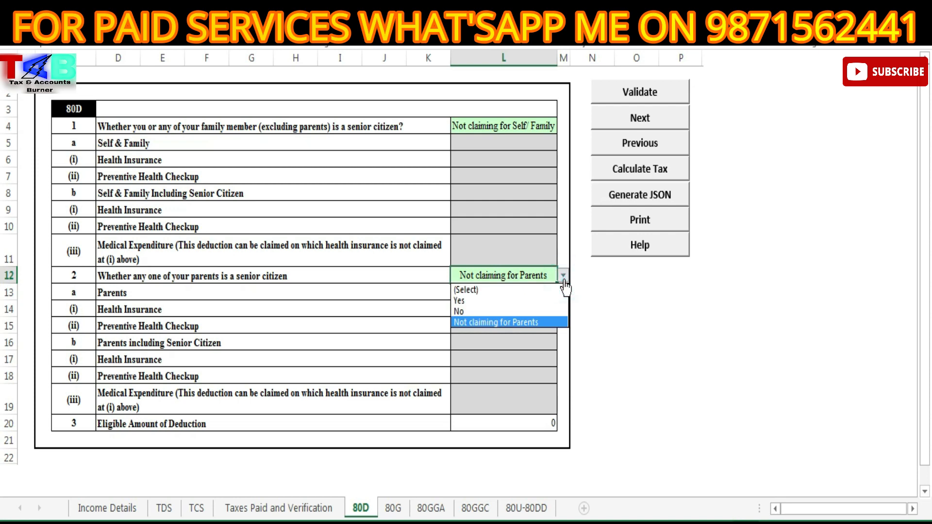
left_click(495, 323)
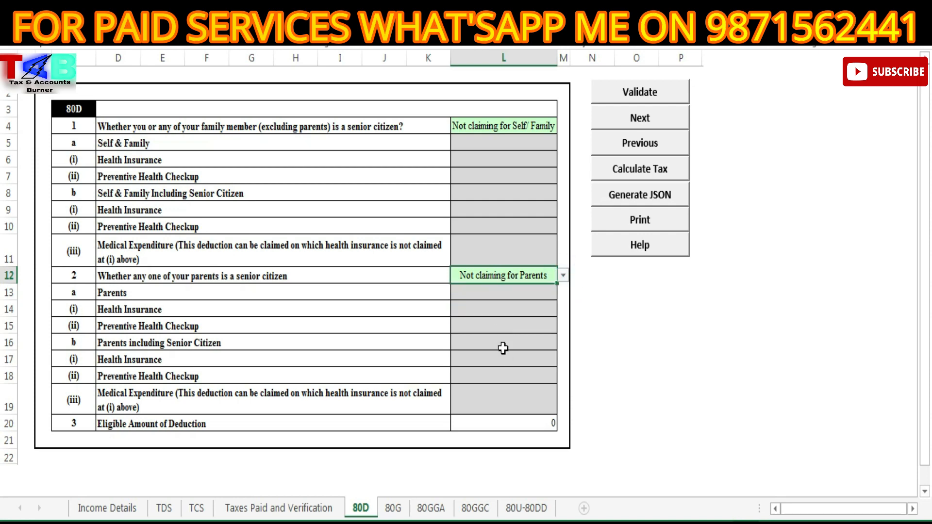
Look through the 80G, 80GGA and 80GGC donation and contribution schedules, dismissing the 80GGC alert
left_click(394, 508)
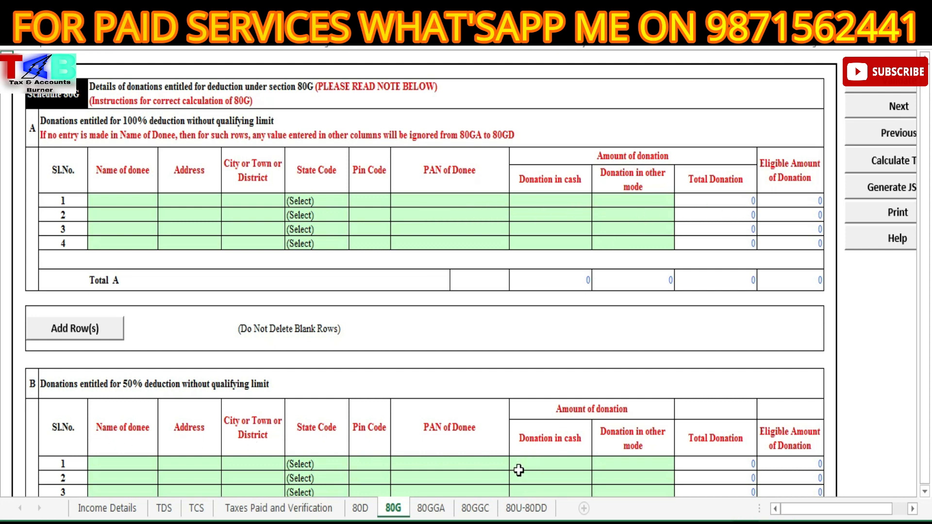
left_click(427, 511)
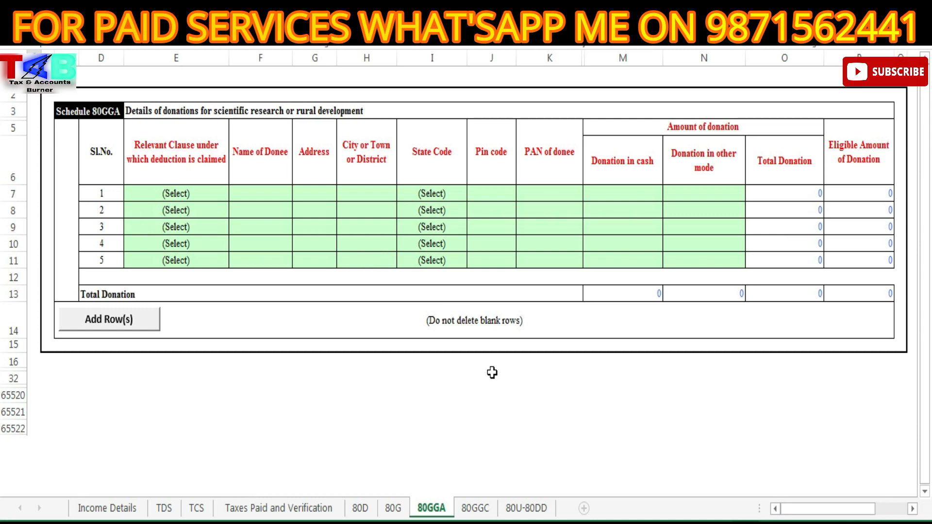
left_click(476, 508)
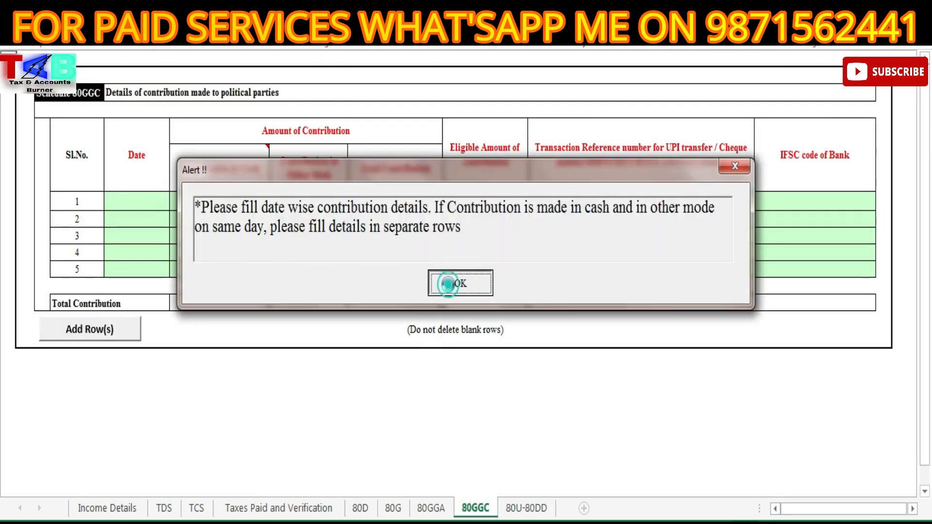
left_click(447, 284)
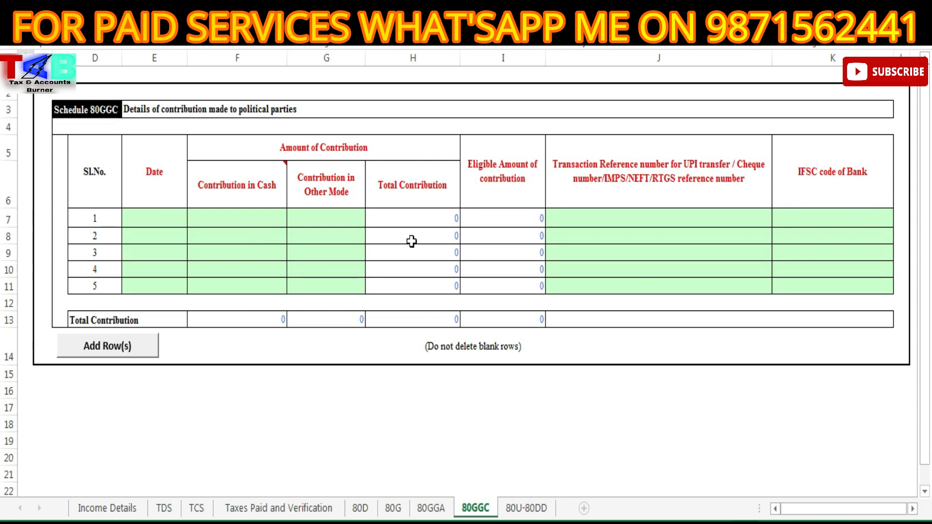
Open the 80U-80DD schedule and review the disability deduction fields and the note on the date of filing of Form 10IA
left_click(522, 518)
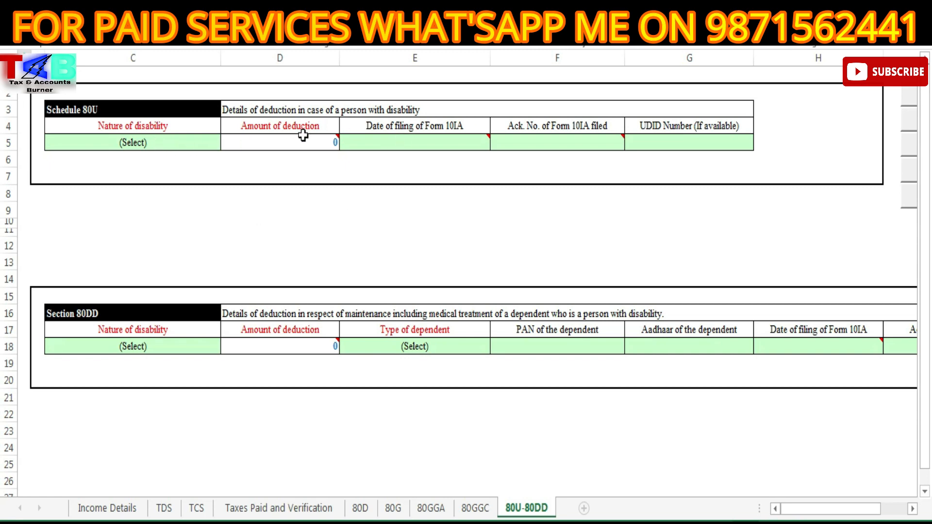
mouse_move(300, 135)
mouse_move(453, 144)
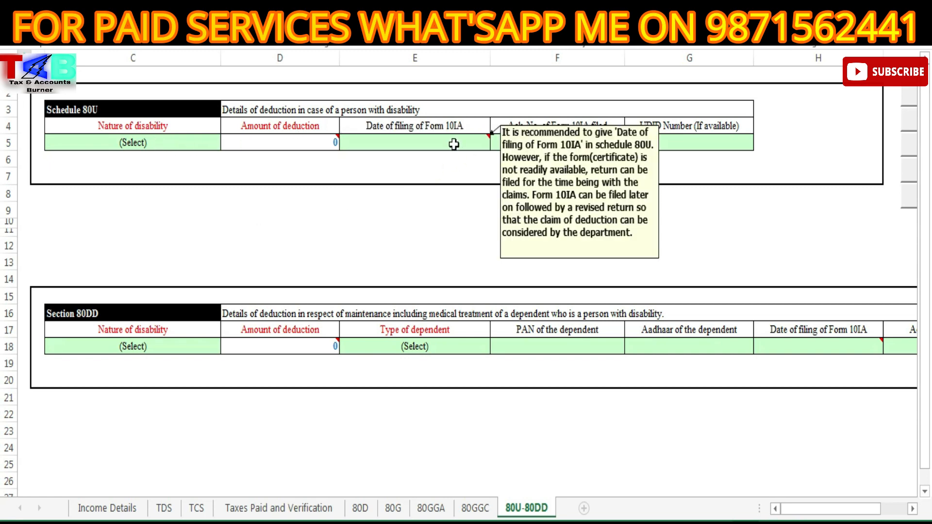
mouse_move(528, 144)
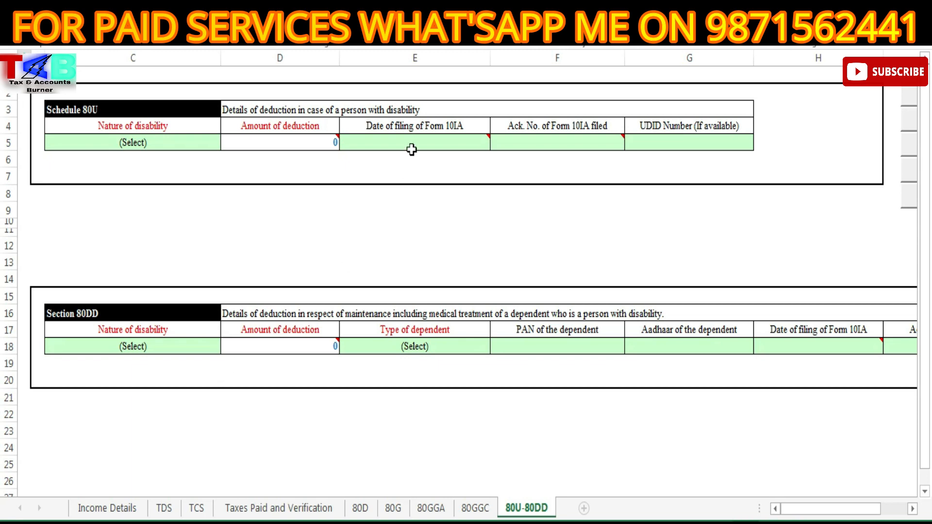
mouse_move(411, 149)
mouse_move(806, 510)
left_mouse_down()
mouse_move(831, 515)
mouse_move(809, 515)
left_mouse_up()
Return to the start of the Income Details schedule and view its form commands, such as Validate, Import Prefill and Generate JSON
left_click(125, 509)
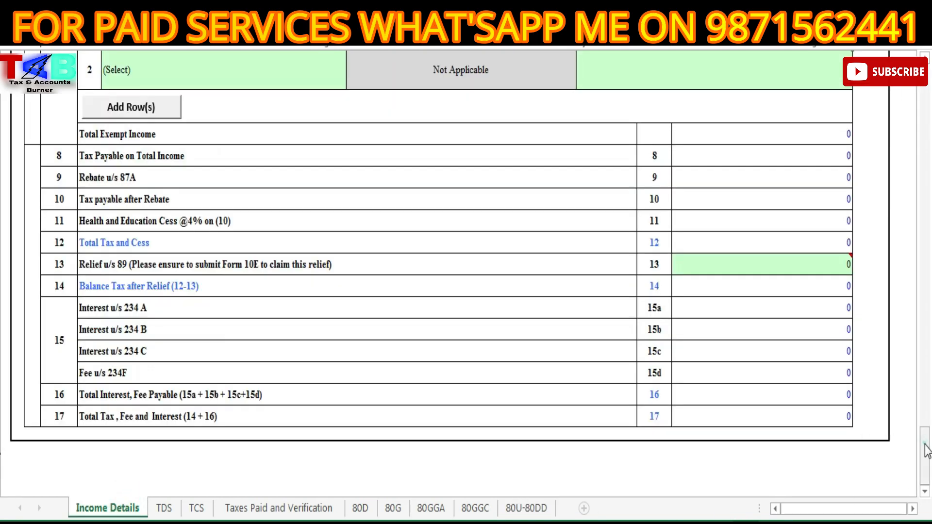
left_click_drag(924, 443, 924, 78)
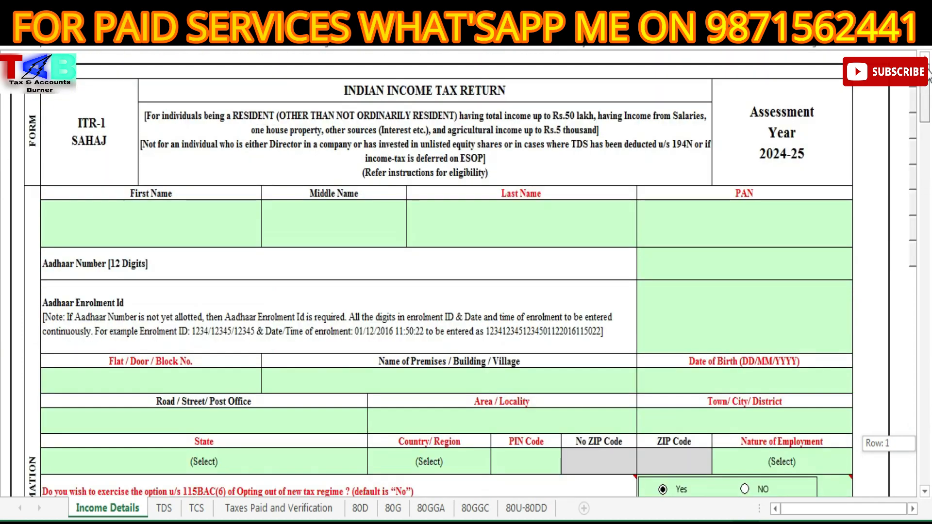
left_click_drag(851, 516, 858, 517)
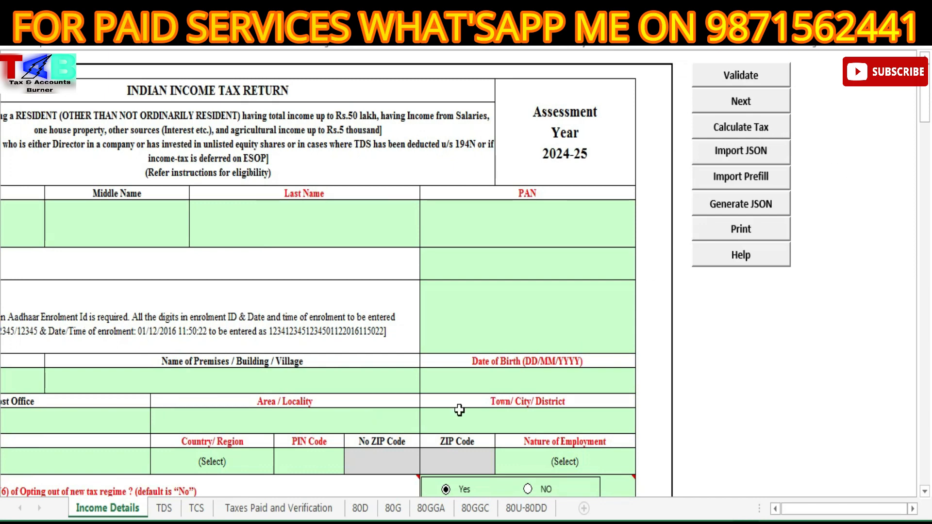
Return to the Taxes Paid and Verification schedule and review the taxes paid rows down to Refund, plus the form's Validate, Calculate Tax and Generate JSON commands
left_click(280, 509)
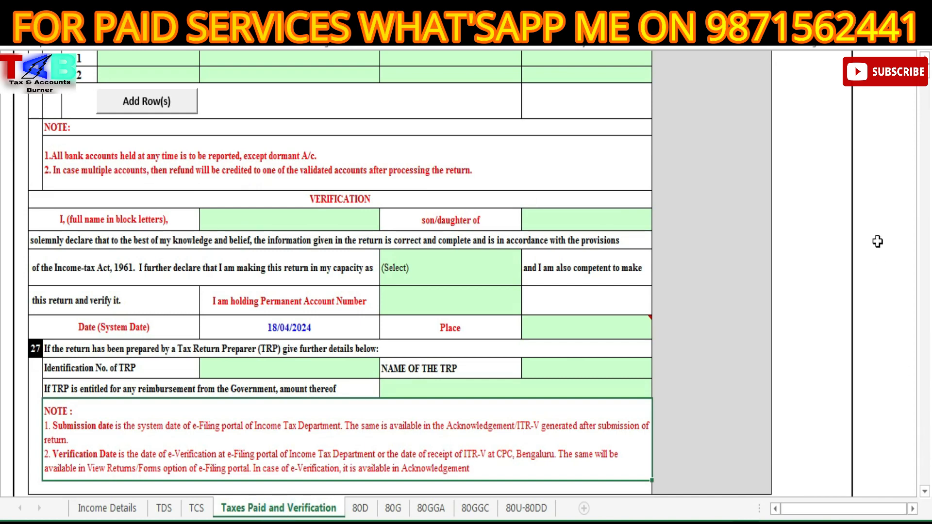
left_click(533, 136)
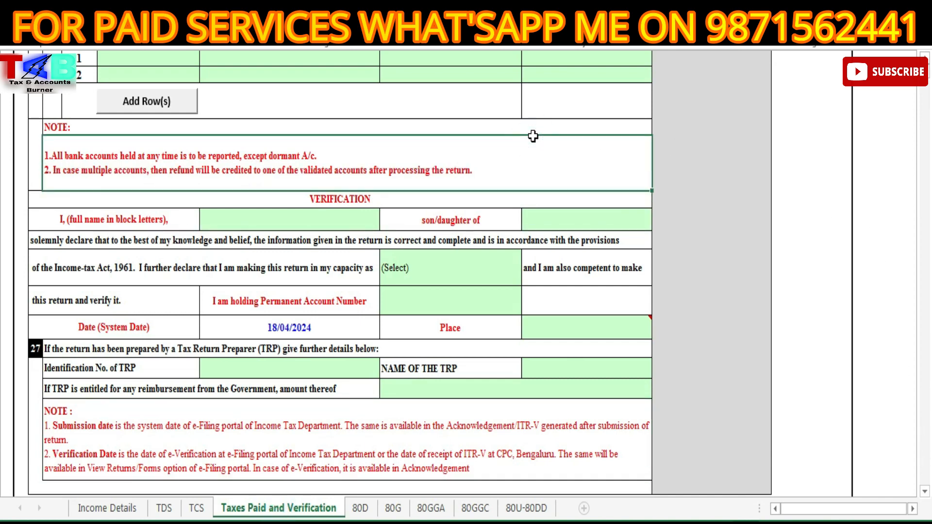
scroll(533, 136, "up", 5)
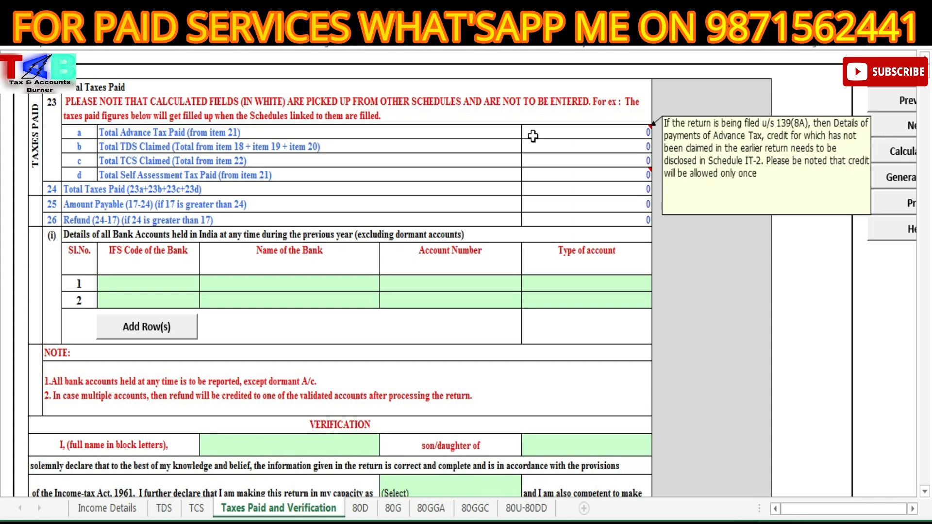
key("Down")
key("Down")
key("Right")
key("Right")
key("Right")
key("Down")
key("Down")
key("Down")
key("Down")
key("Down")
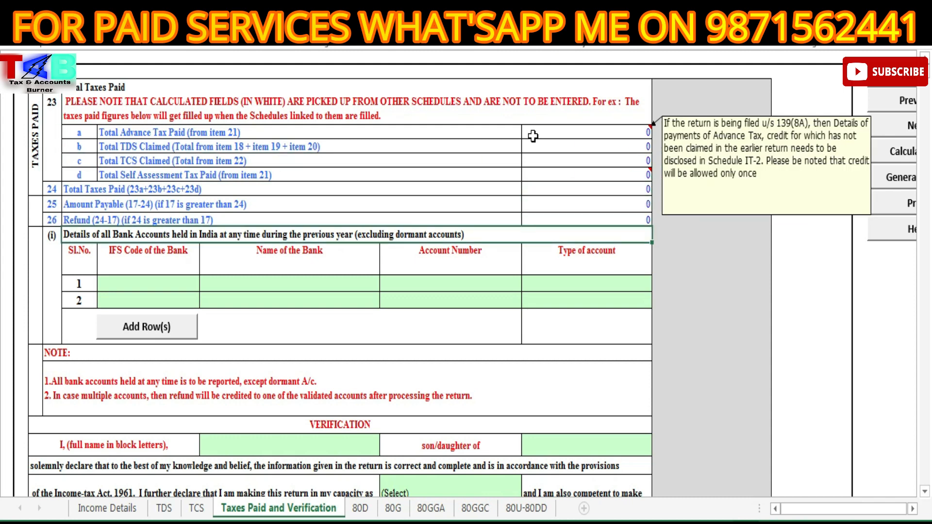
key("Up")
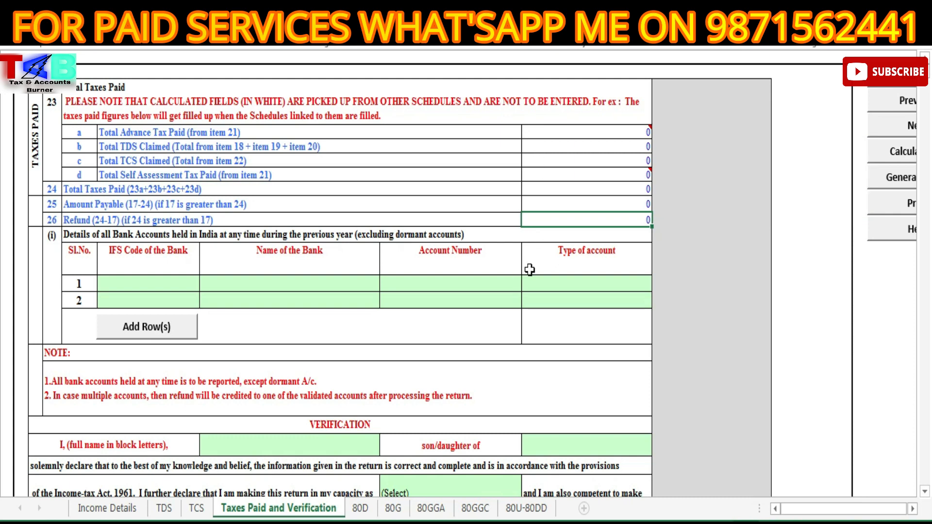
left_click_drag(809, 512, 827, 511)
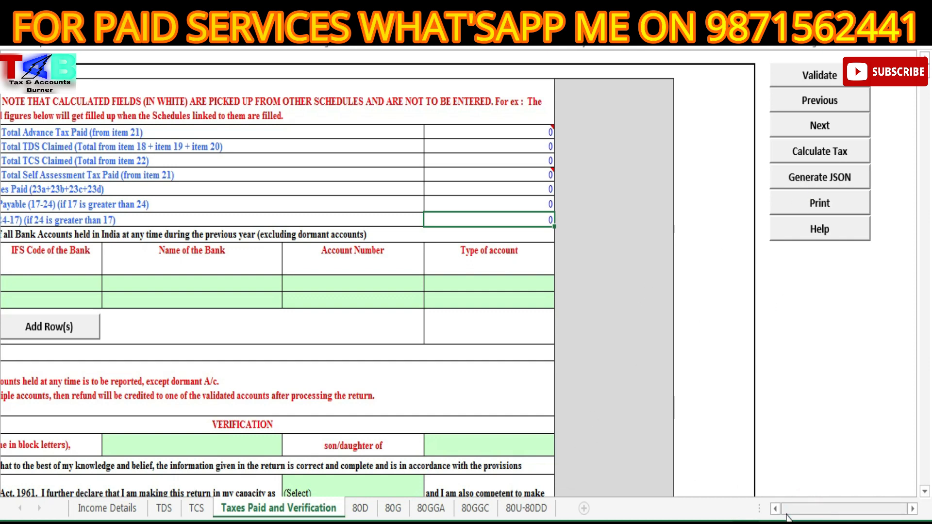
left_click_drag(829, 509, 820, 508)
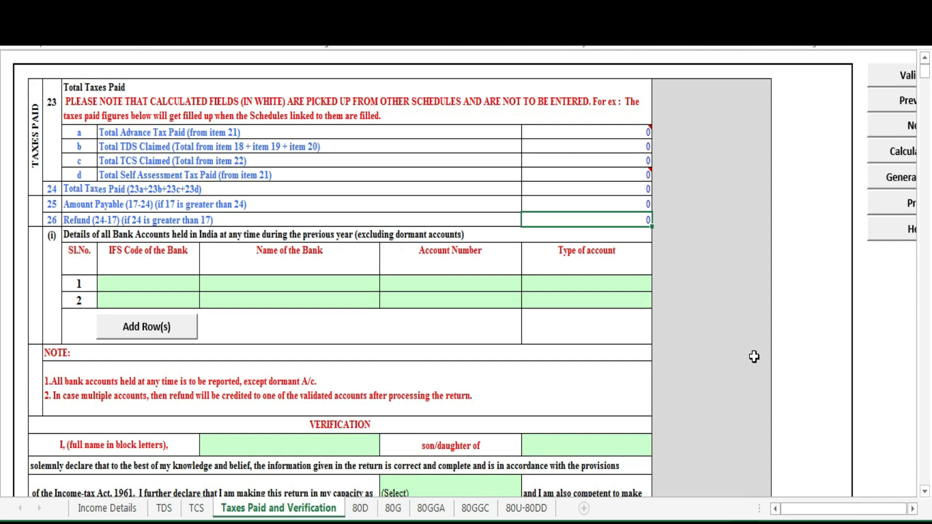
left_click(796, 522)
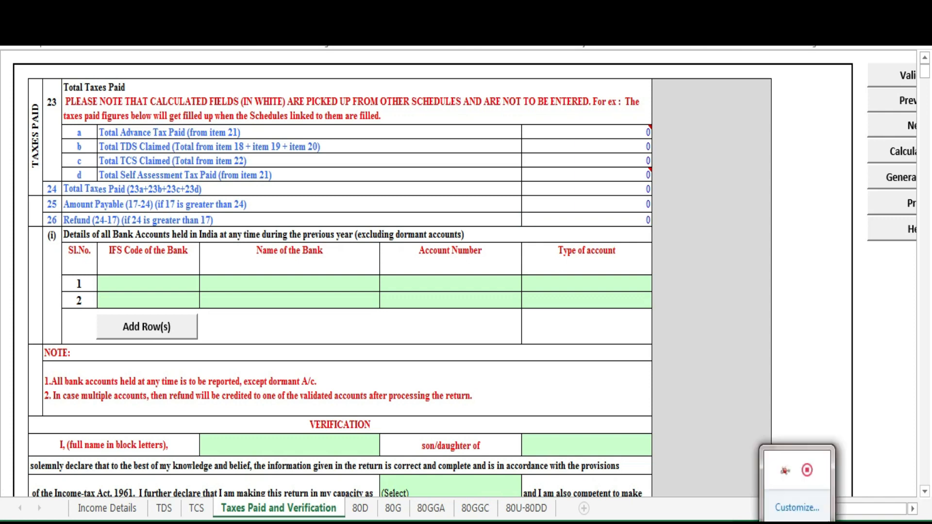
left_click(807, 472)
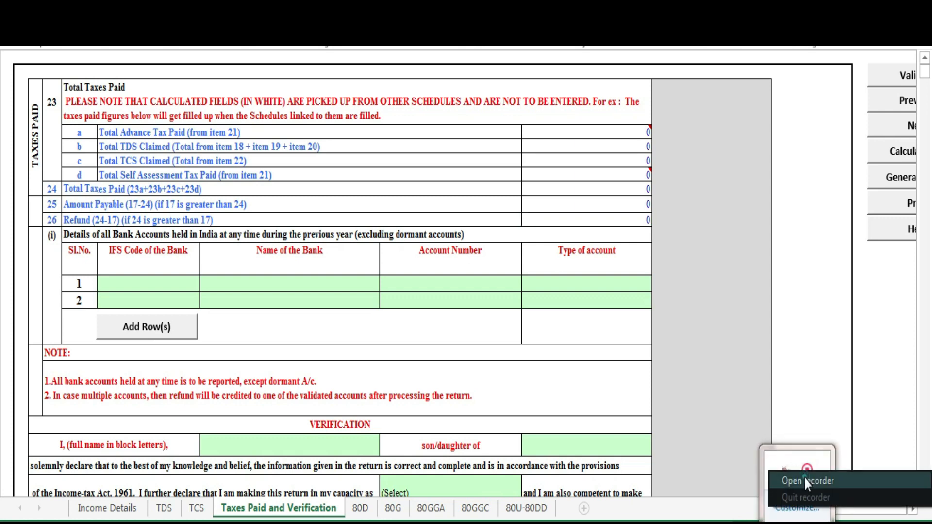